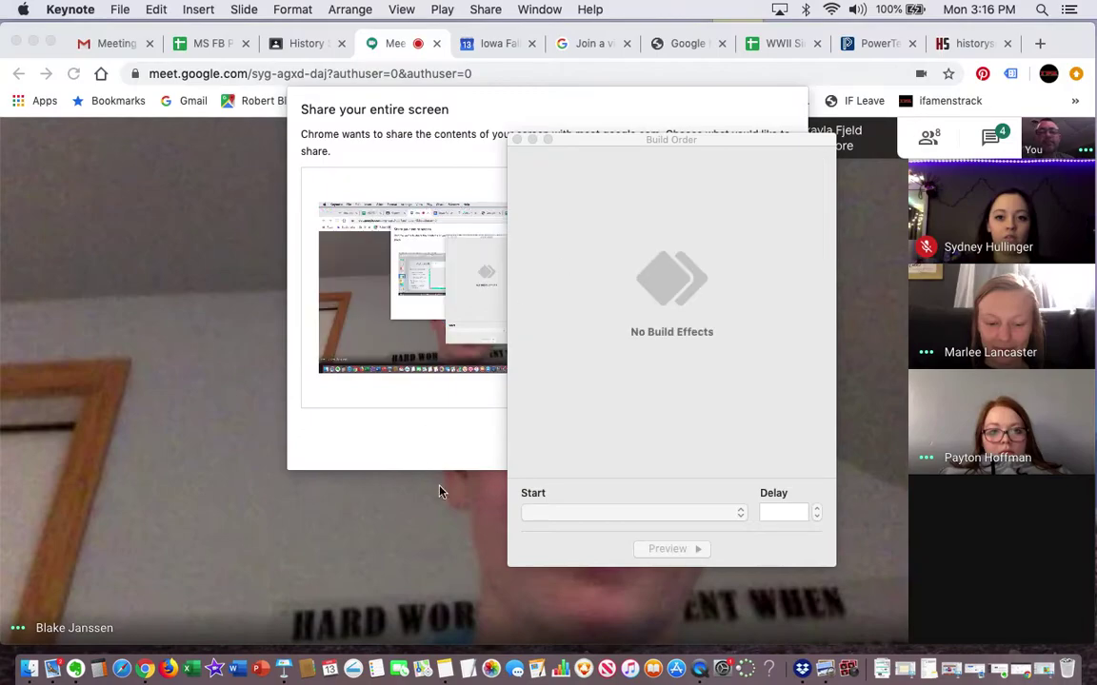
Cancel the pending entire-screen share and minimize the WWII Student Orientation Key Online Version presentation in Keynote.
left_click(461, 431)
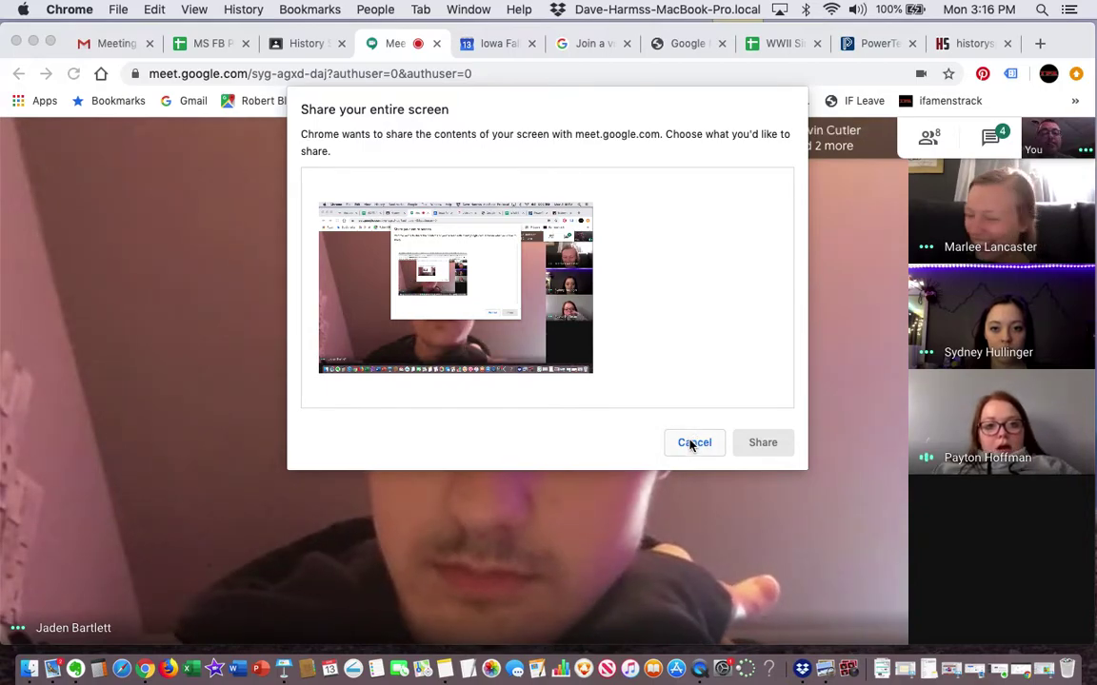
left_click(692, 444)
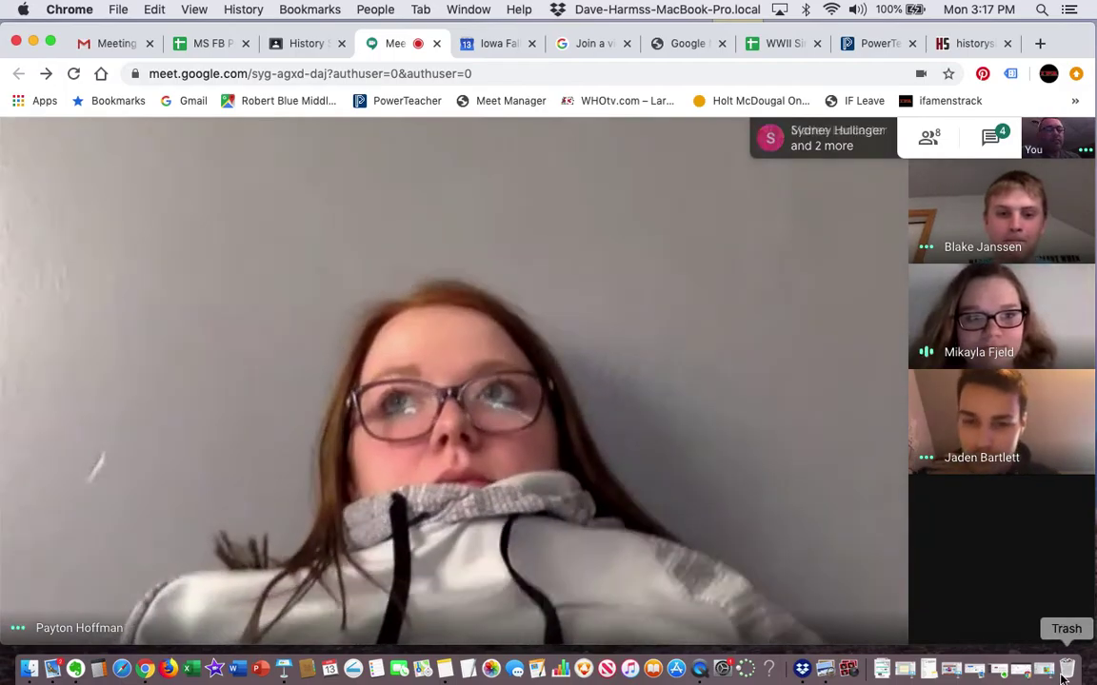
left_click(1044, 669)
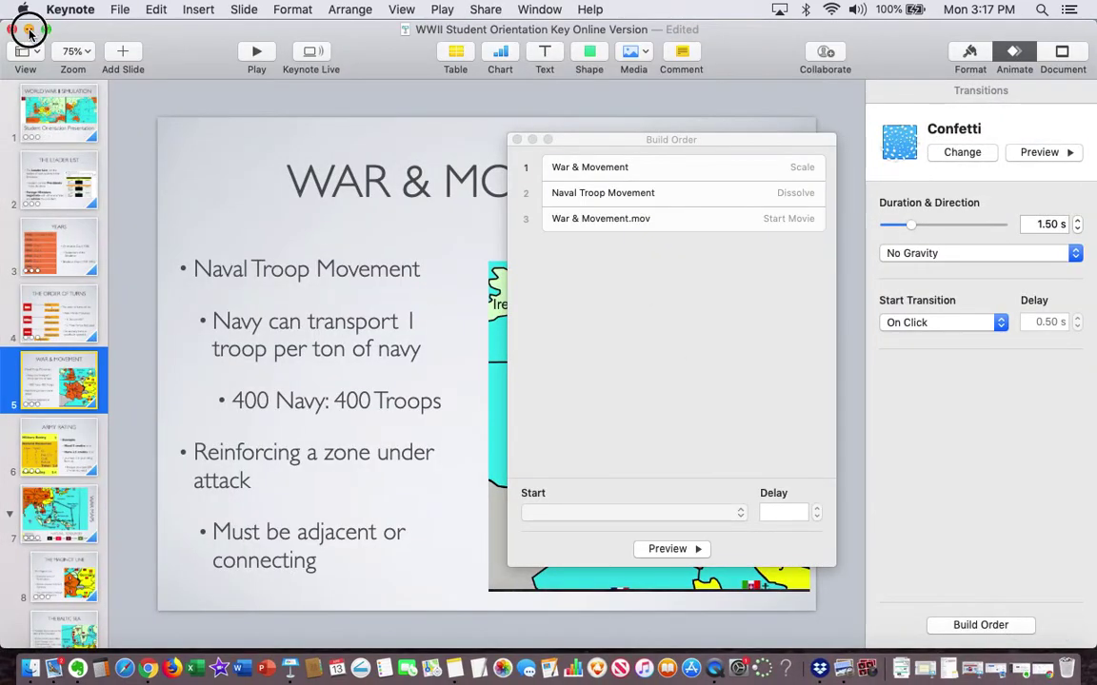
left_click(28, 30)
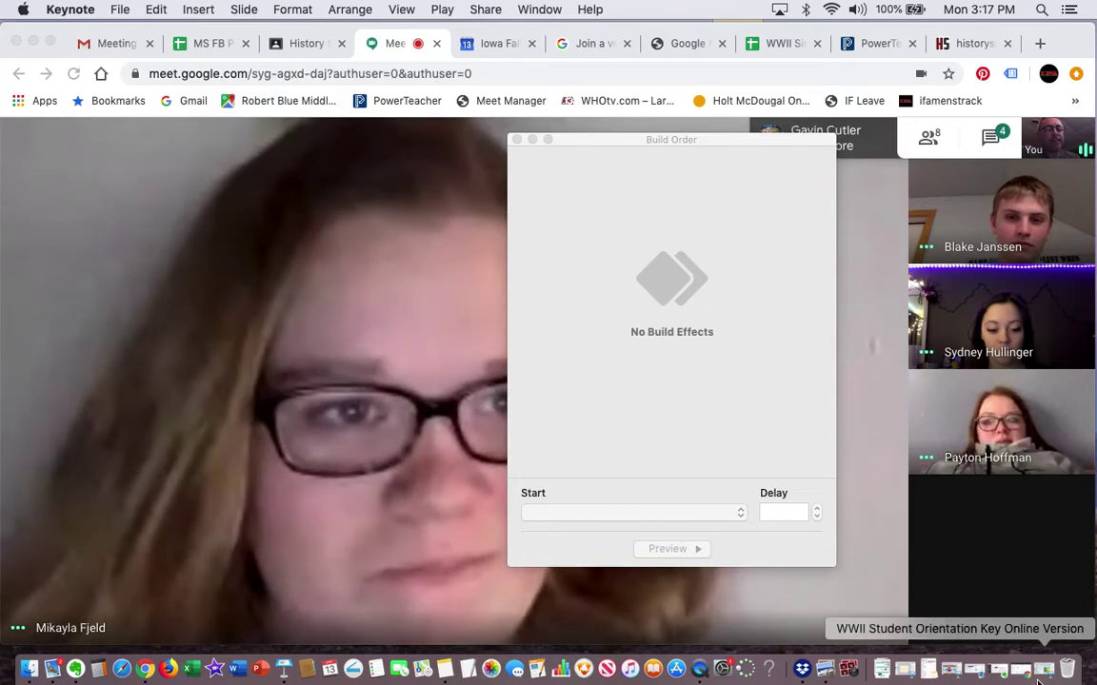
Switch to the WWII Simulation Online: Test spreadsheet, review the Leader List assignments and open the Battle Plans sheet.
left_click(773, 44)
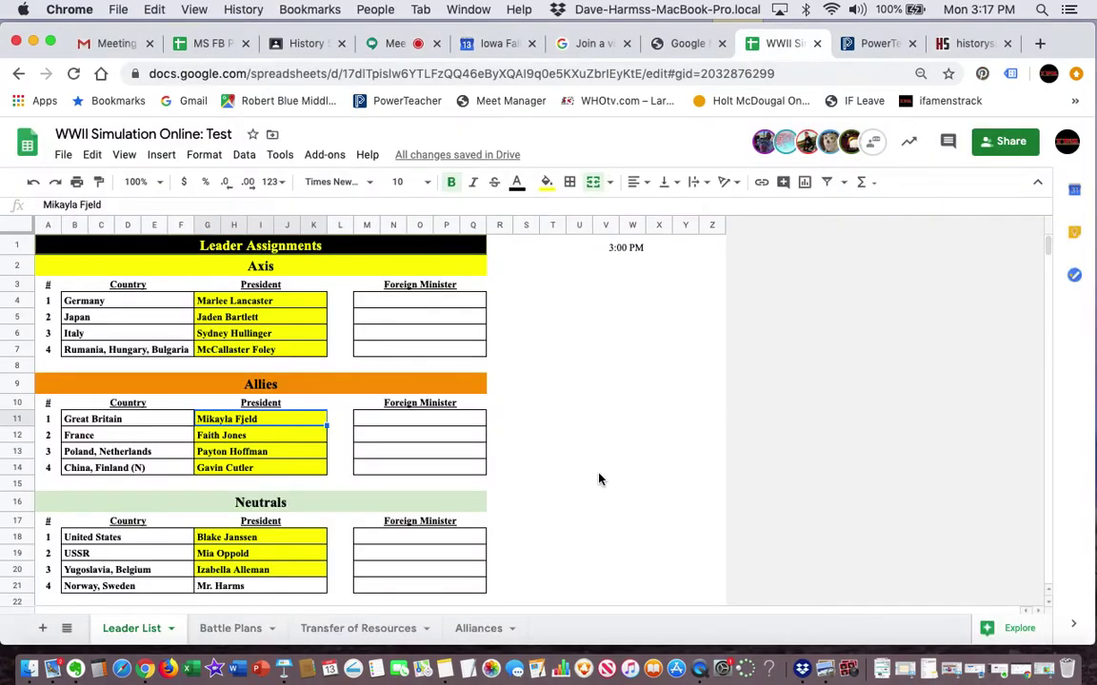
scroll(604, 482, "down", 1)
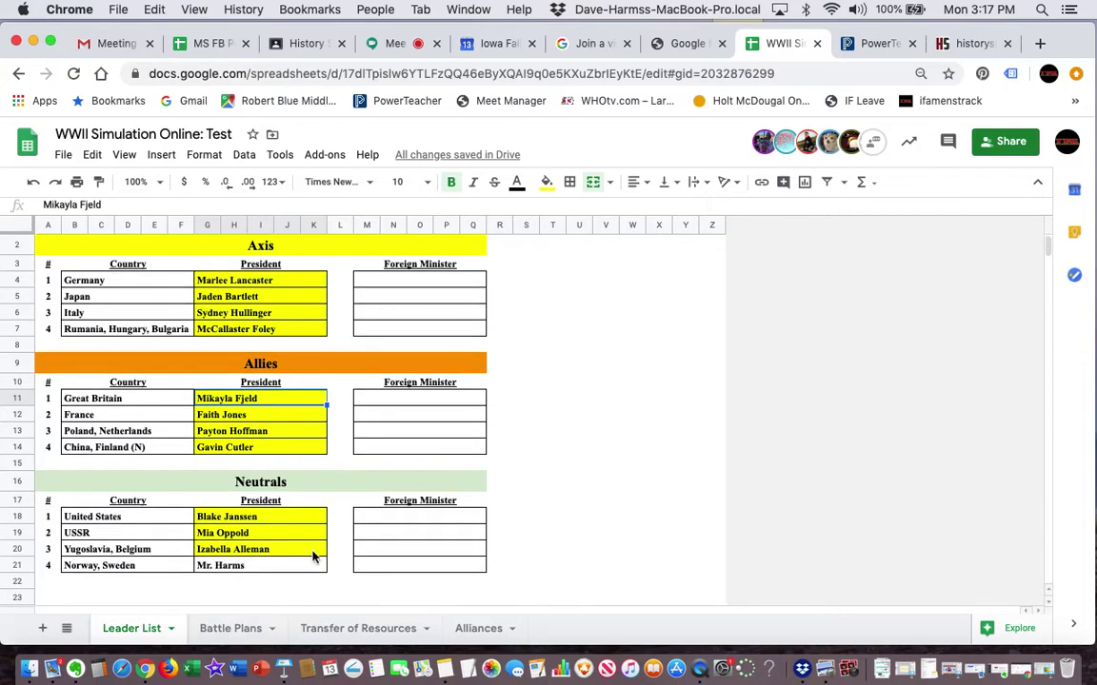
left_click(245, 628)
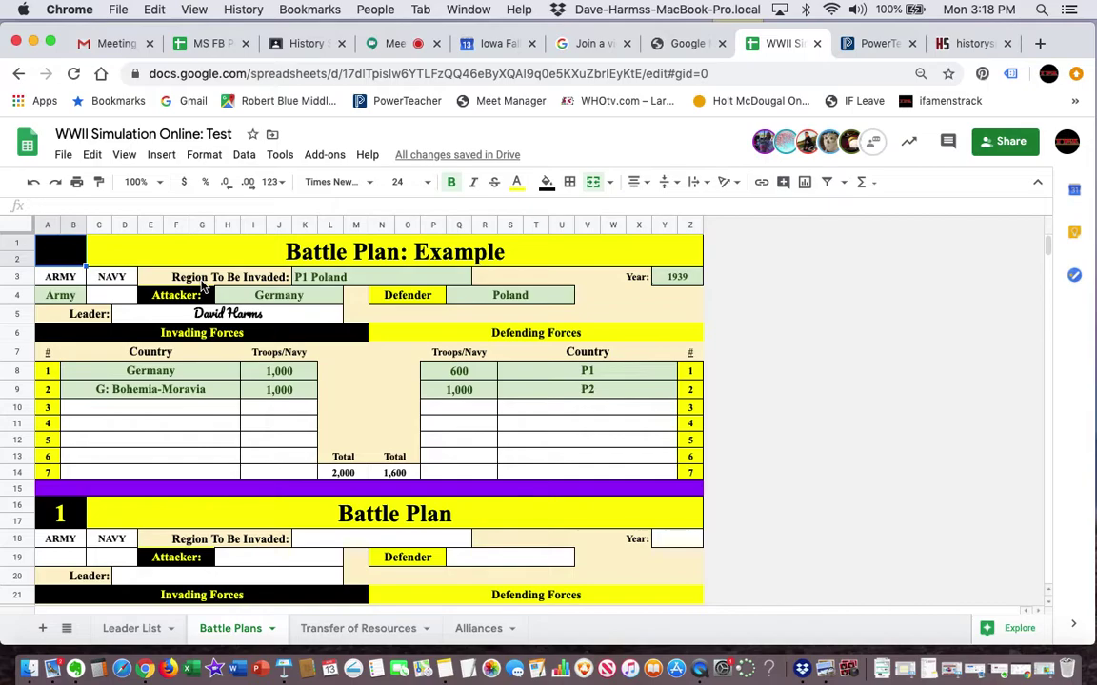
Examine Germany, Poland and their neighbours on the online WWII battle map, and return to the blank Battle Plan 1 form in the spreadsheet.
left_click(965, 44)
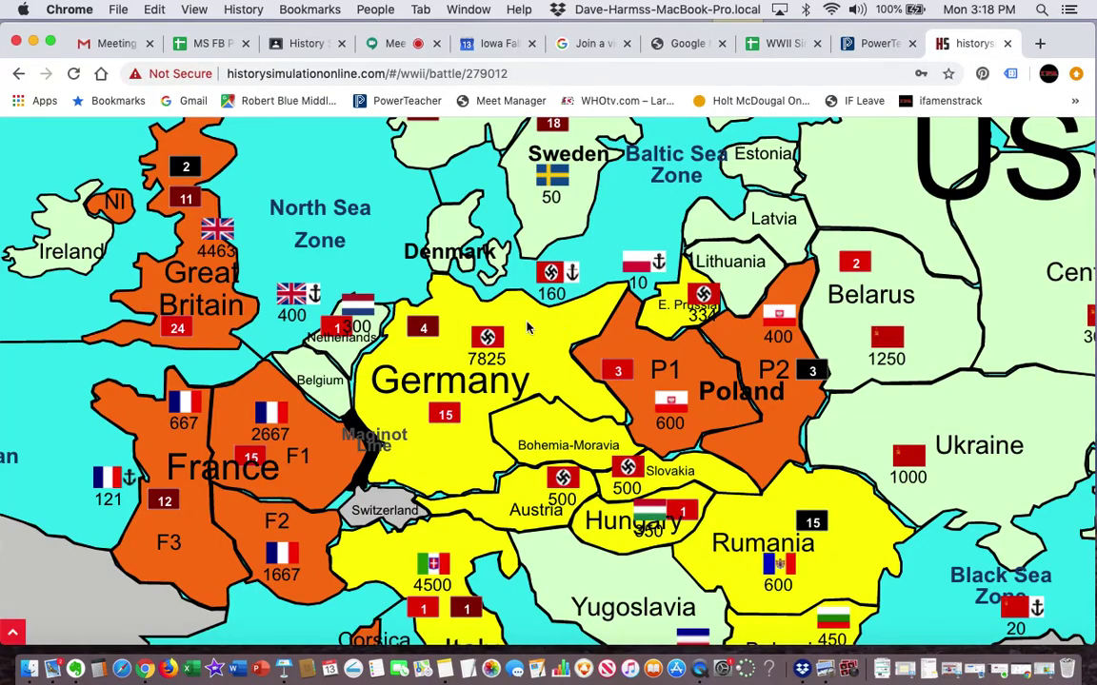
scroll(433, 361, "up", 5)
scroll(434, 362, "left", 5)
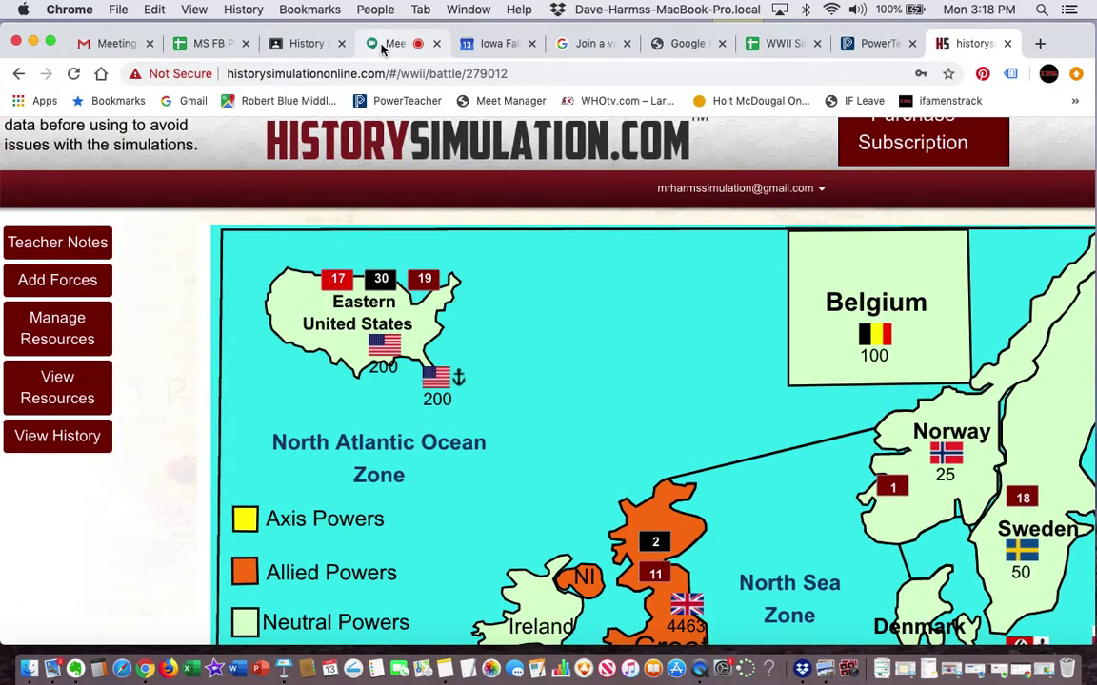
scroll(483, 367, "down", 5)
scroll(484, 364, "right", 5)
scroll(484, 364, "right", 2)
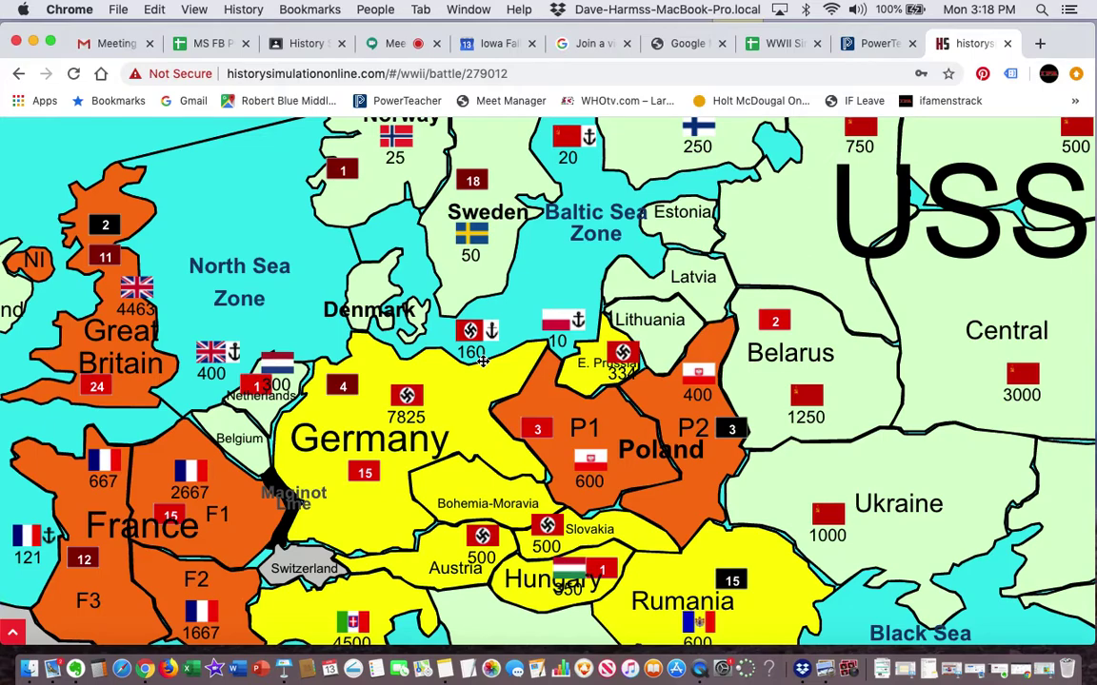
scroll(482, 360, "down", 3)
scroll(482, 360, "right", 3)
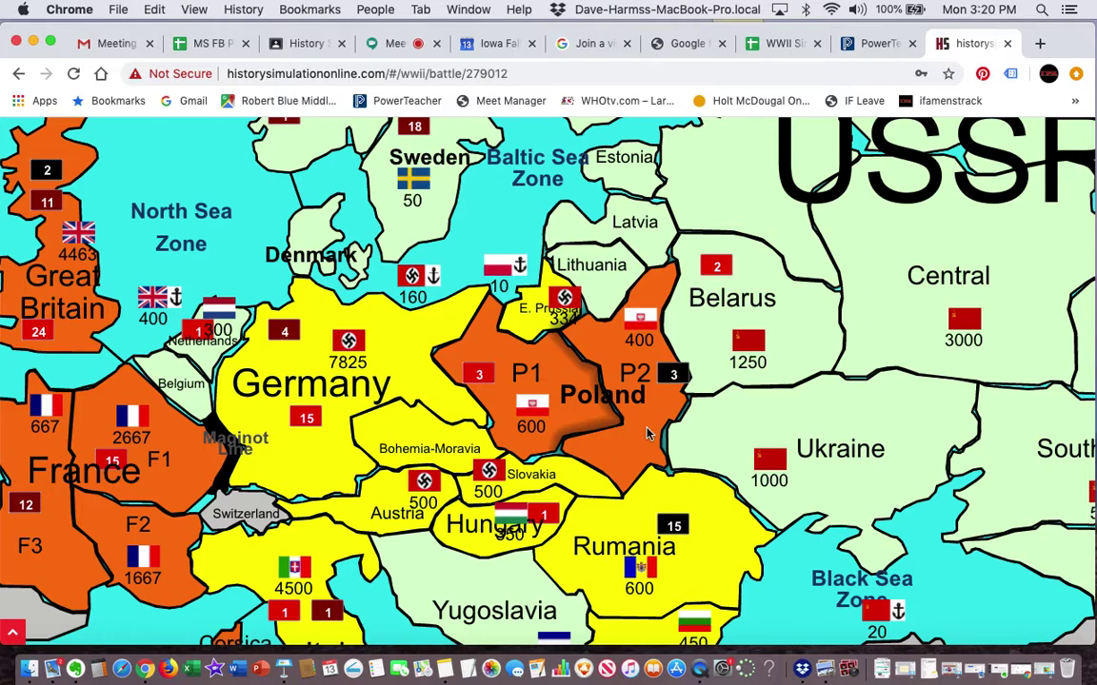
left_click(773, 44)
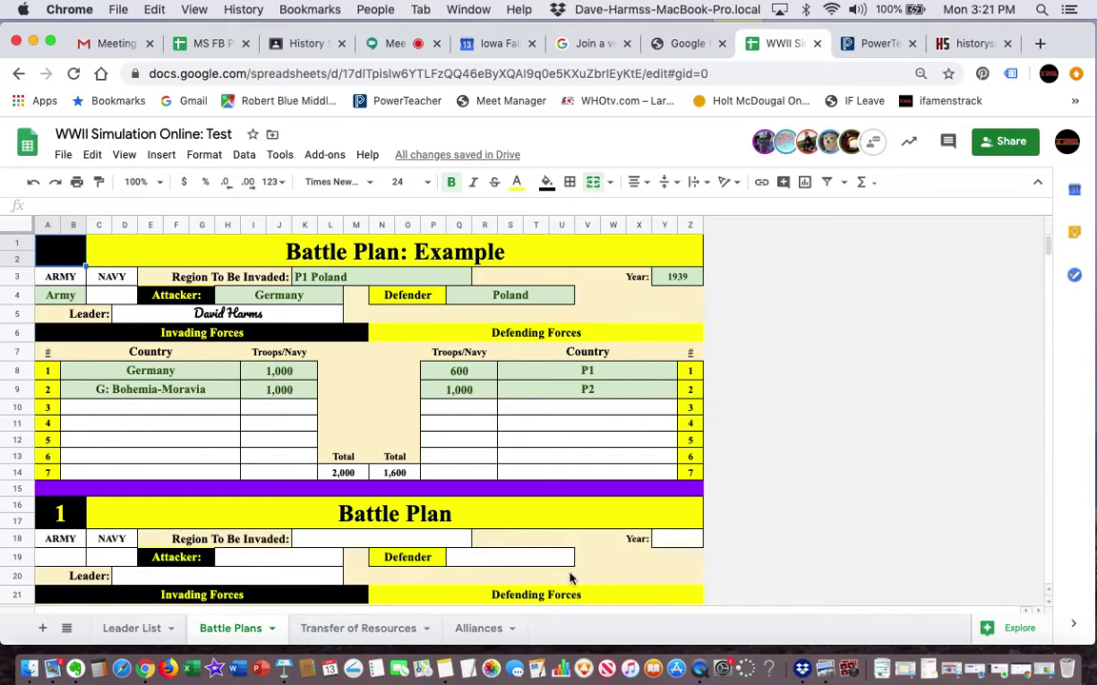
scroll(570, 576, "down", 5)
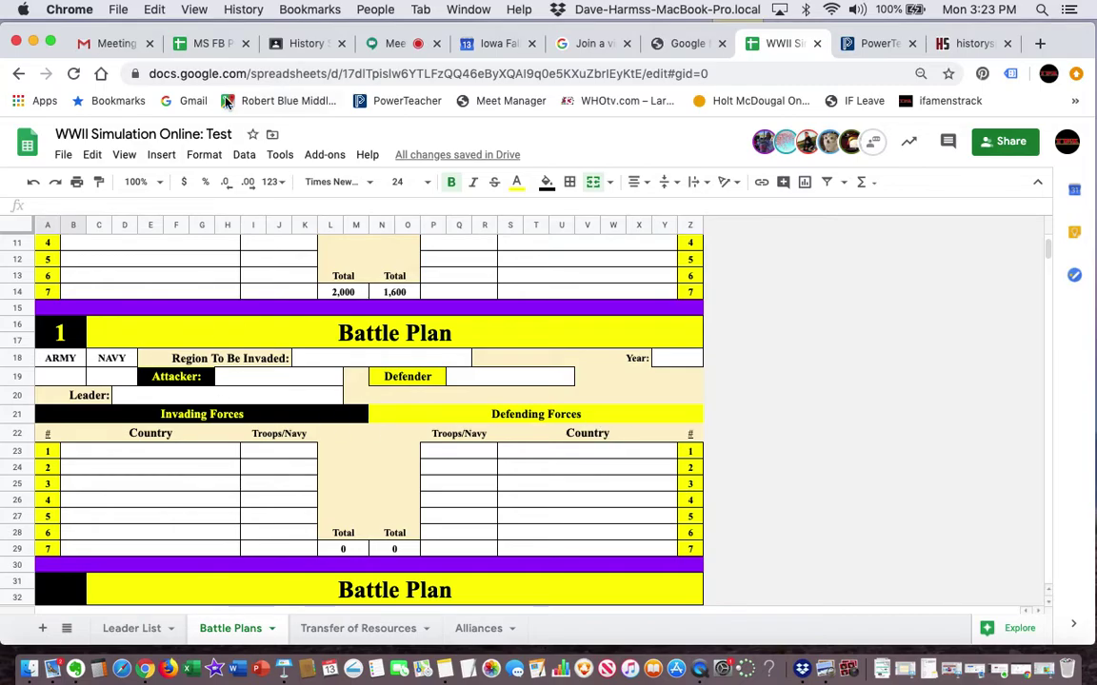
Switch to the Keynote orientation presentation, show the Army Rating slide and move the Build Order window off the slide.
left_click(34, 43)
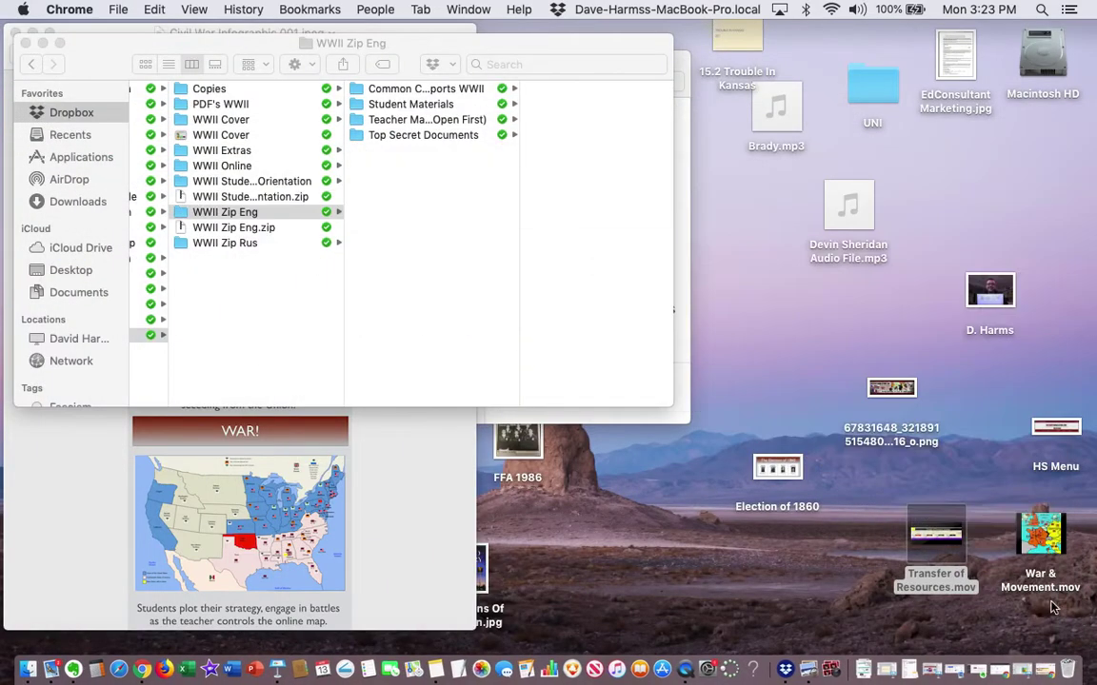
left_click(1026, 674)
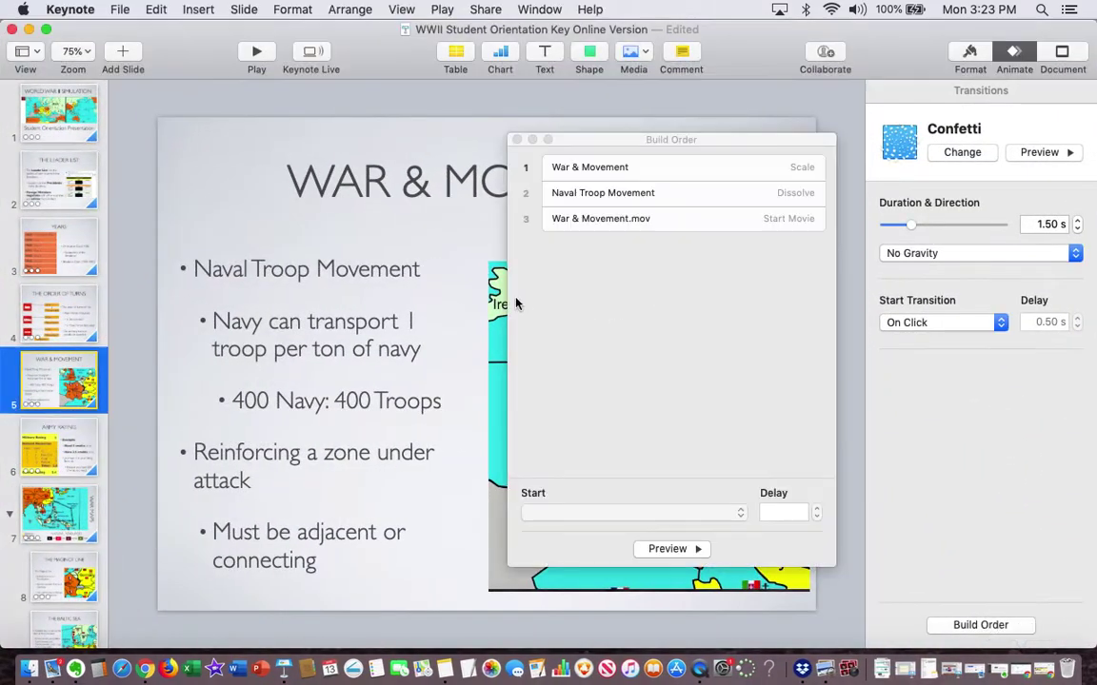
scroll(78, 354, "down", 3)
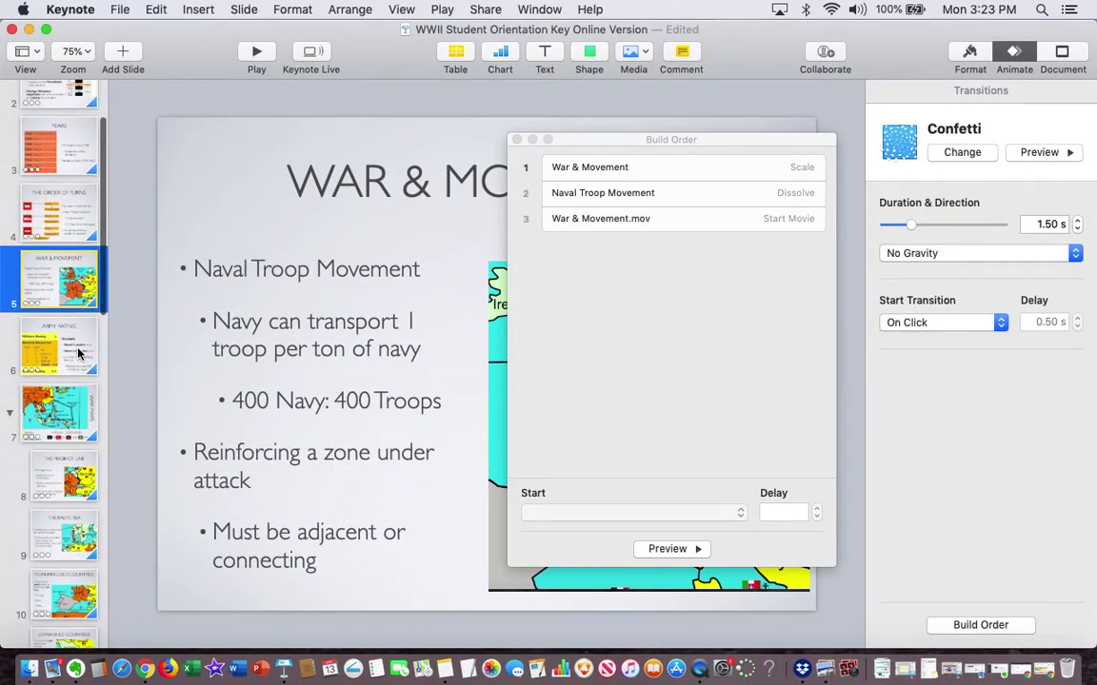
left_click(78, 351)
left_click_drag(572, 148, 911, 204)
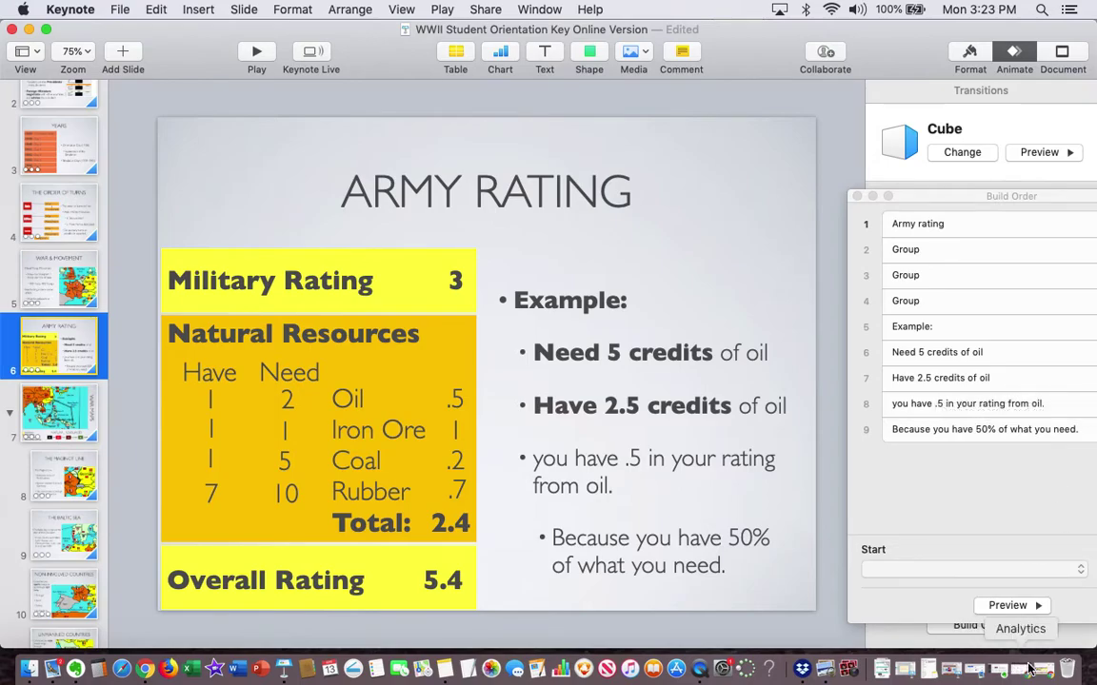
Return to the Google Meet call in Chrome and choose to present the entire screen.
left_click(904, 669)
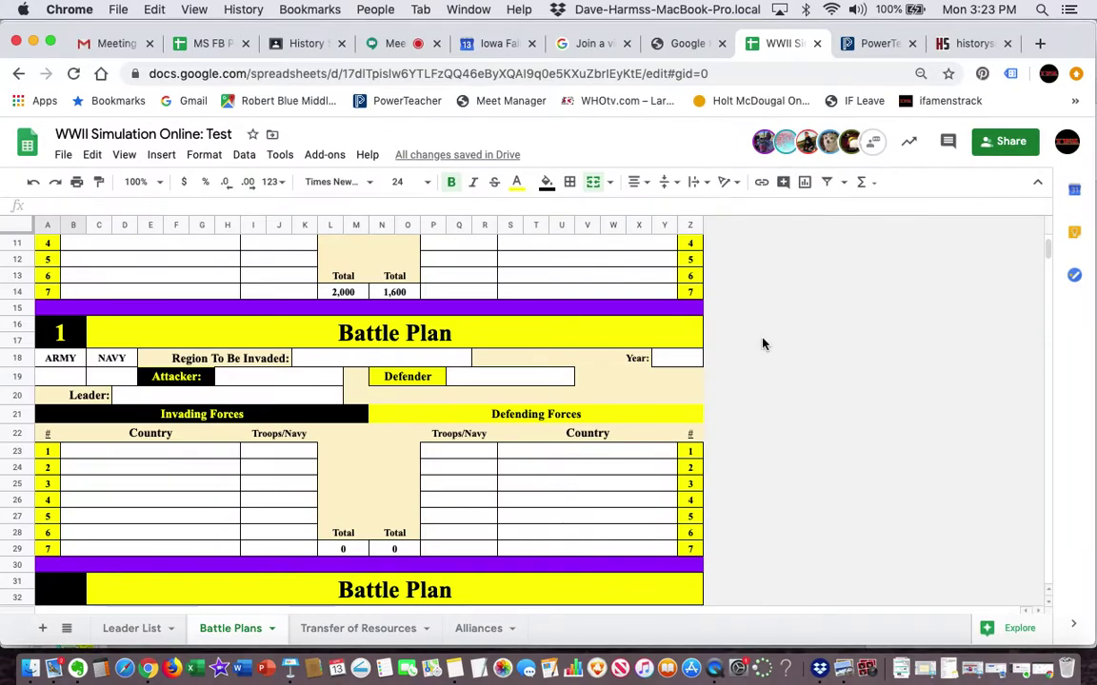
left_click(398, 42)
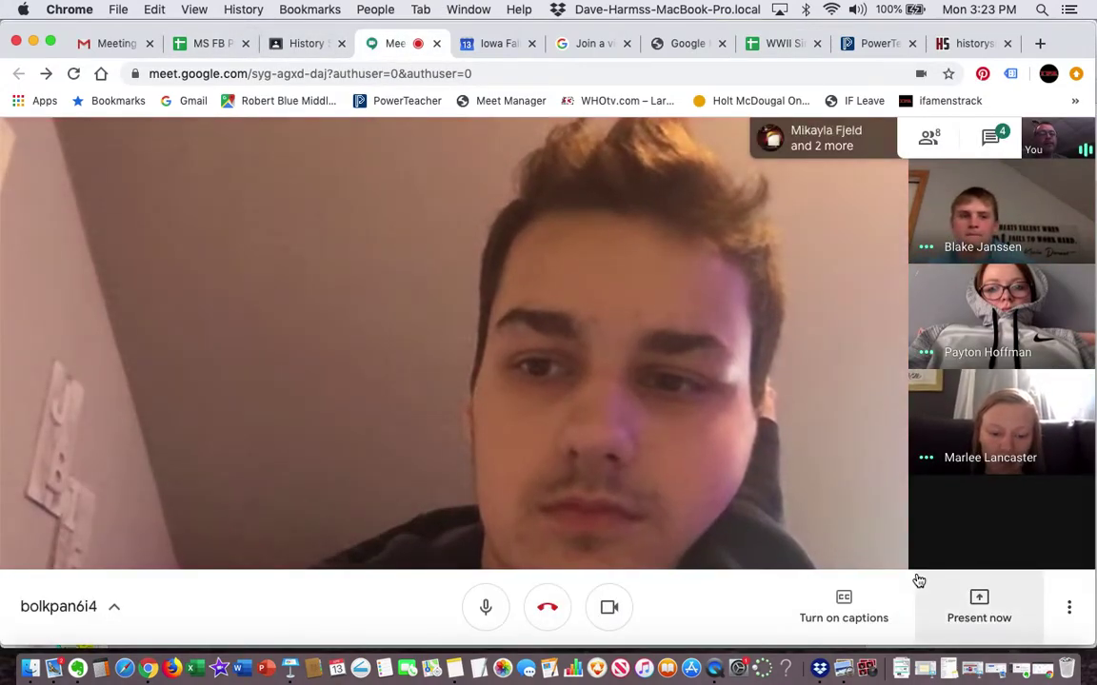
left_click(980, 600)
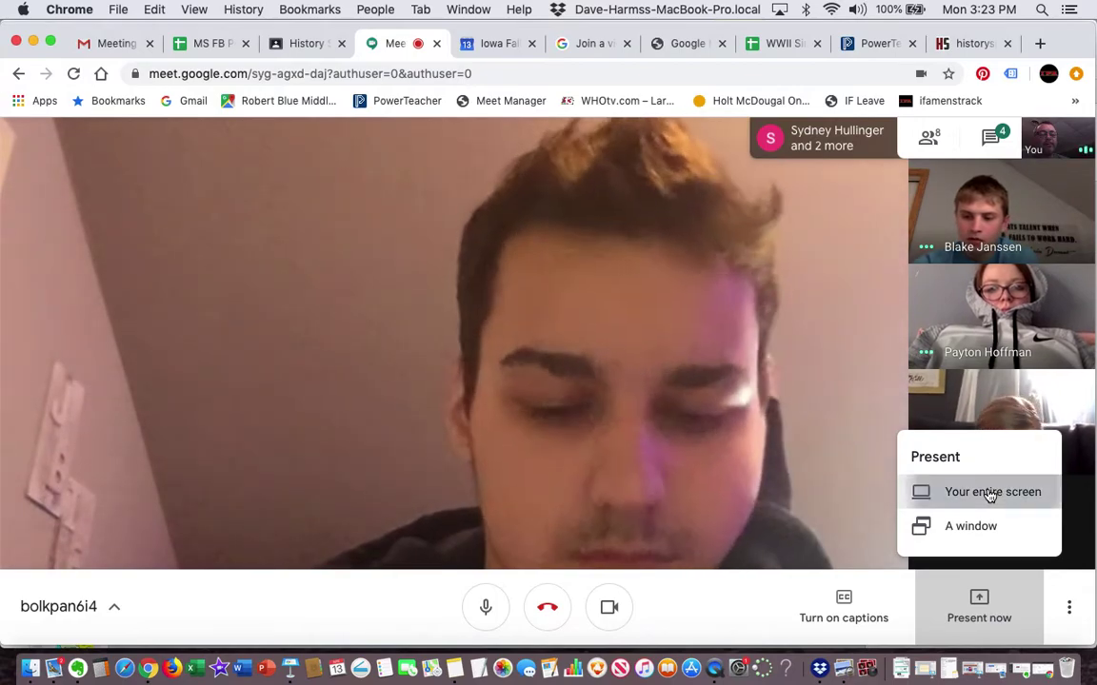
left_click(990, 493)
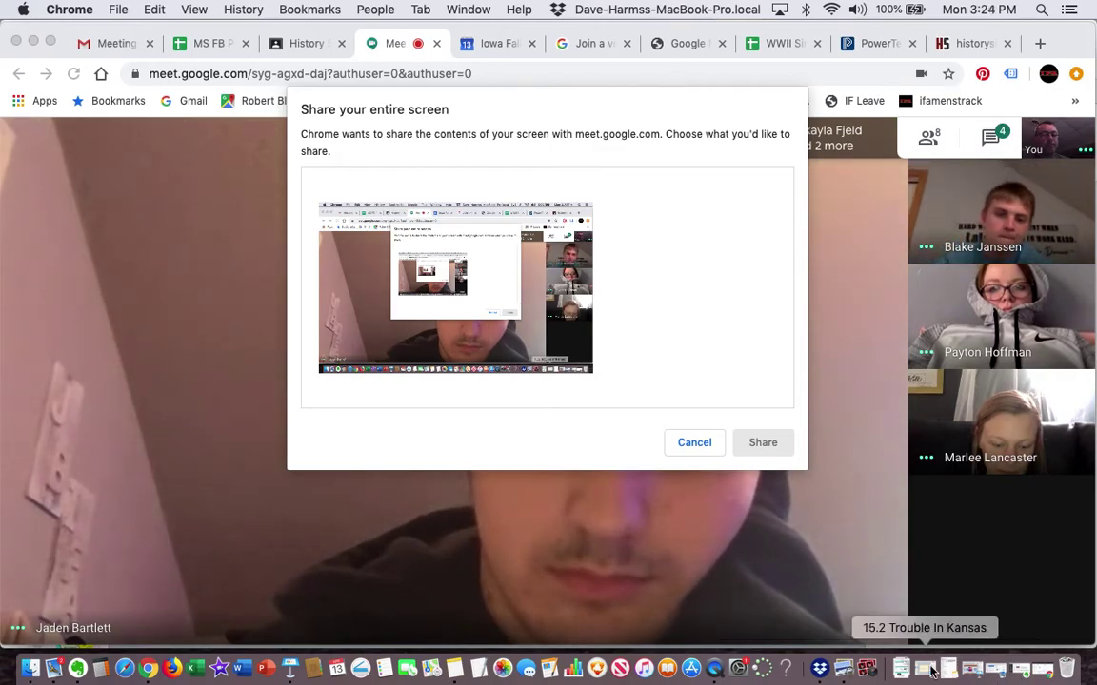
Move the browser window down to reach the Keynote window behind it, and minimize the Keynote presentation.
left_click(67, 35)
left_click_drag(66, 35, 90, 97)
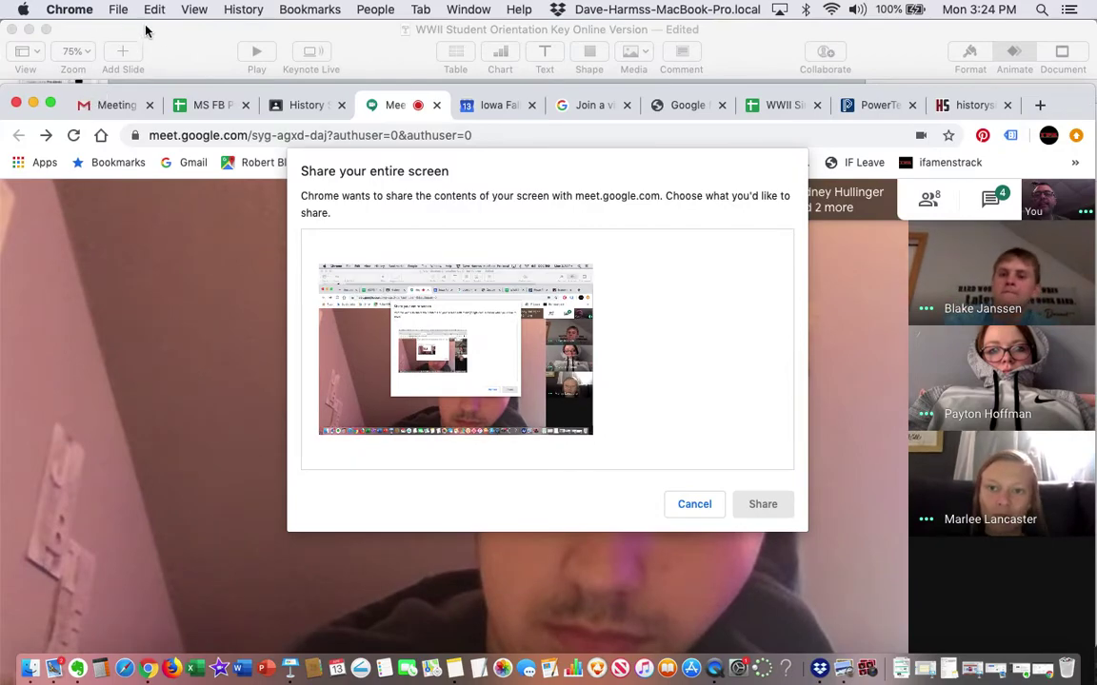
left_click(179, 38)
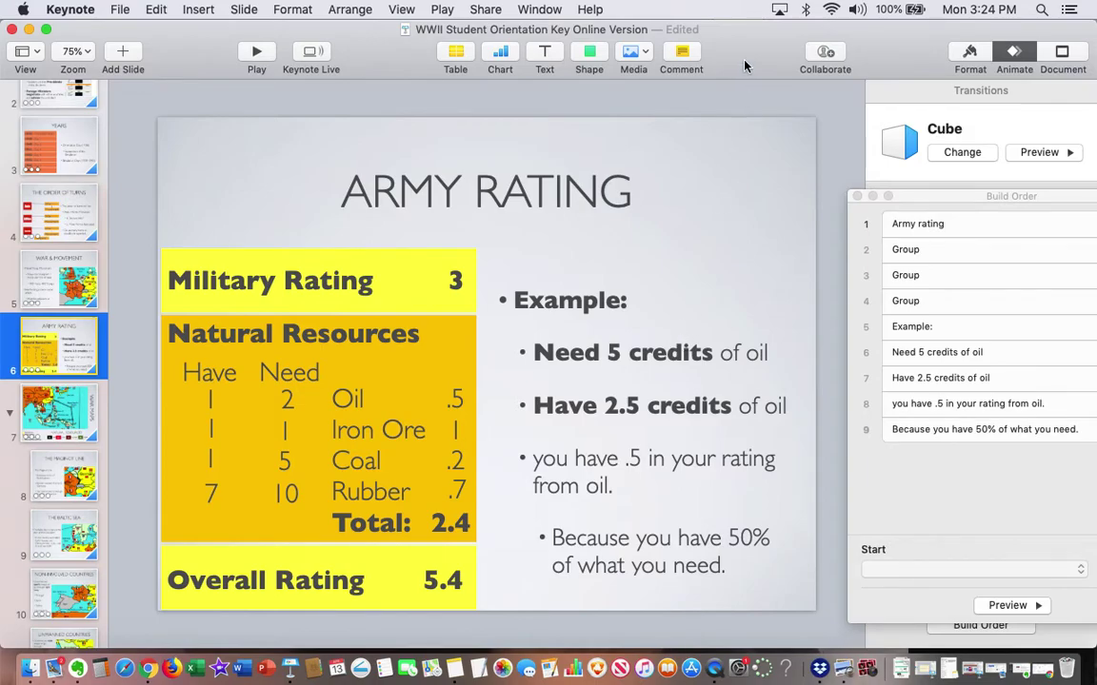
mouse_move(745, 66)
left_mouse_down()
mouse_move(711, 323)
mouse_move(724, 566)
mouse_move(763, 66)
left_mouse_up()
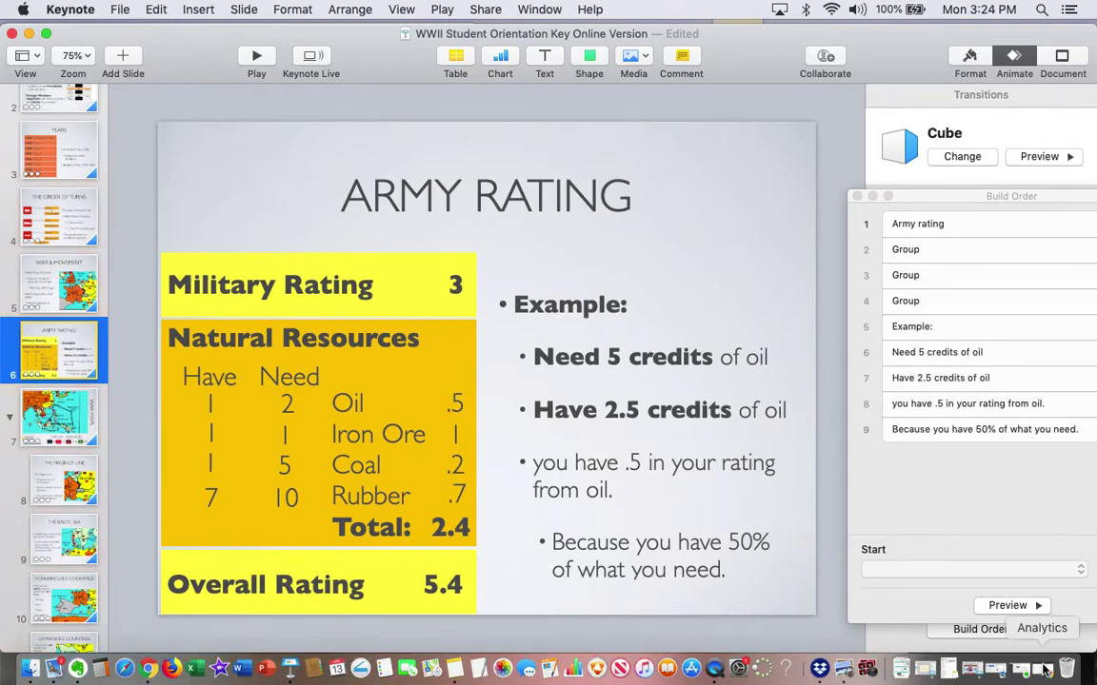
left_click(29, 34)
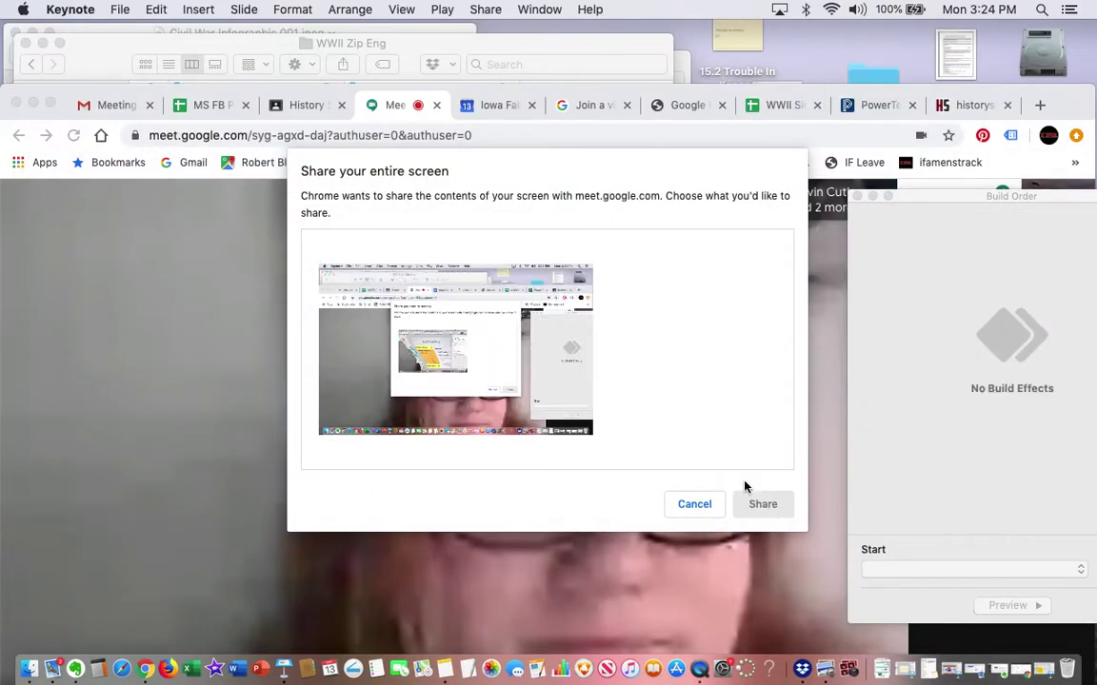
Share the entire screen with the Meet call and play the Keynote slideshow from the Army Rating slide.
left_click(760, 505)
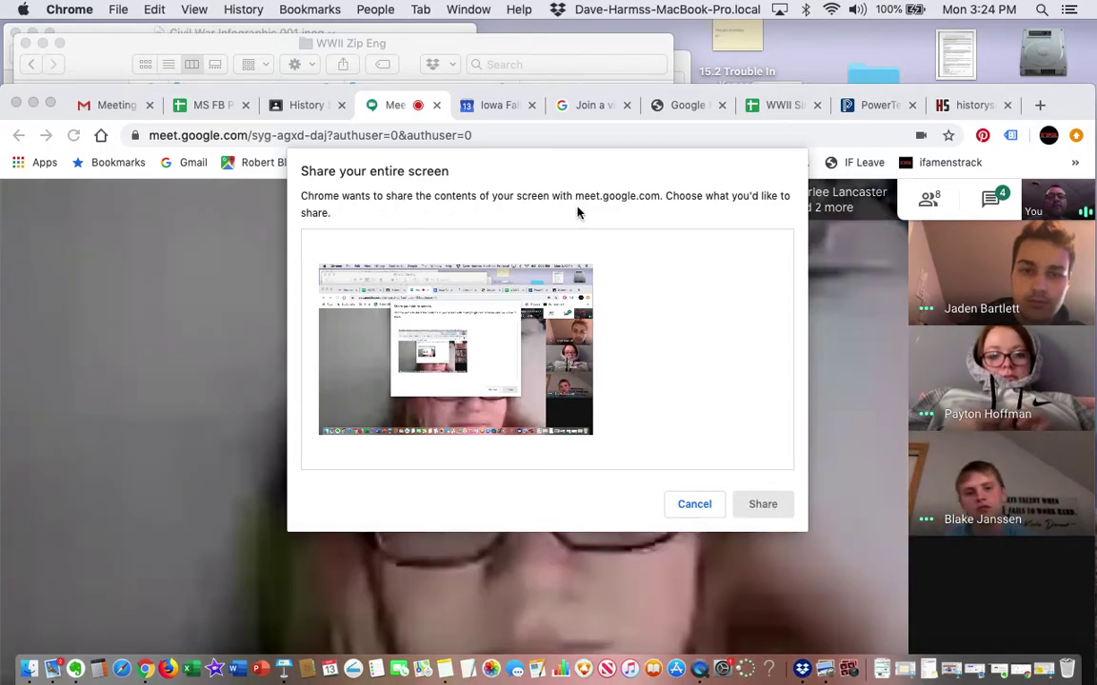
left_click(469, 330)
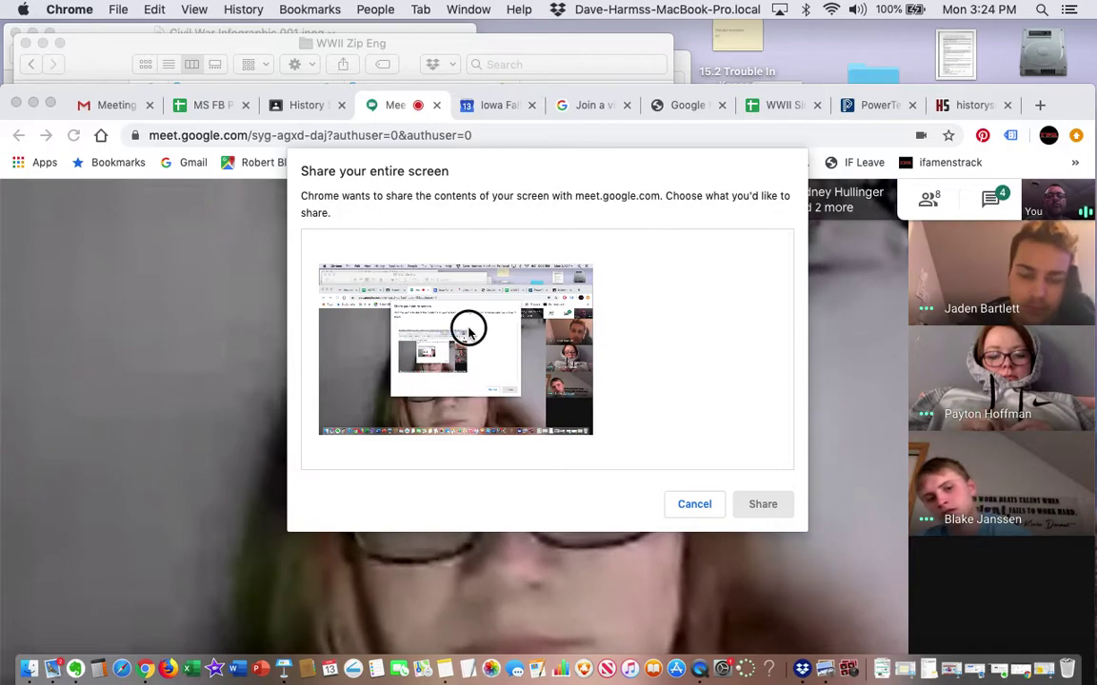
left_click(764, 505)
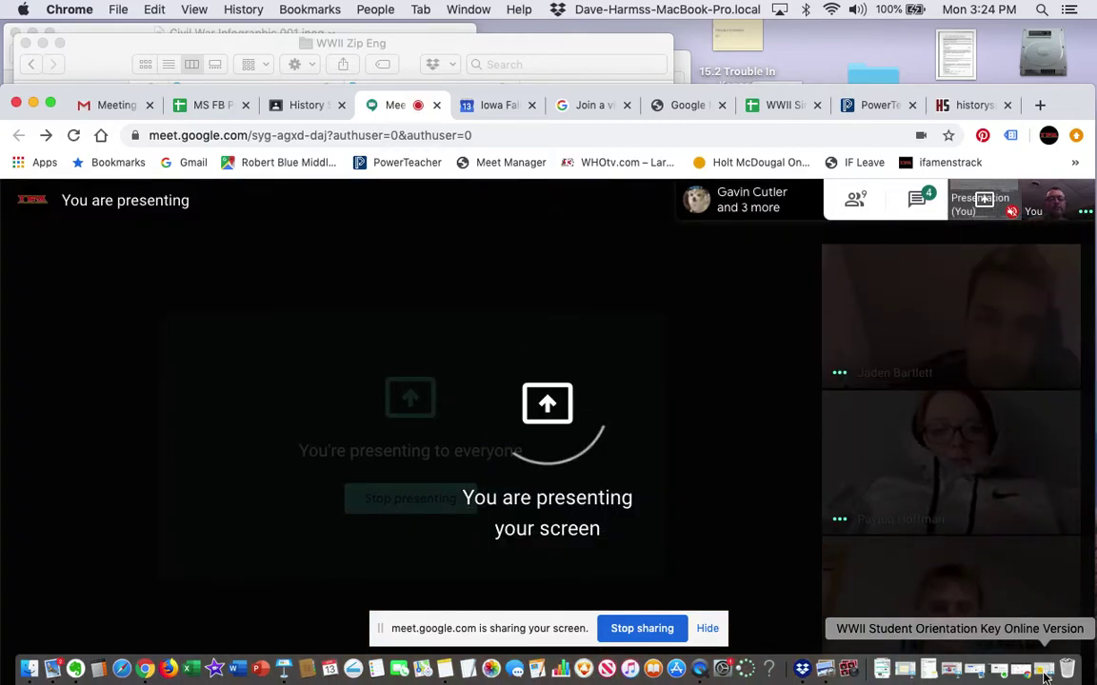
left_click(1044, 674)
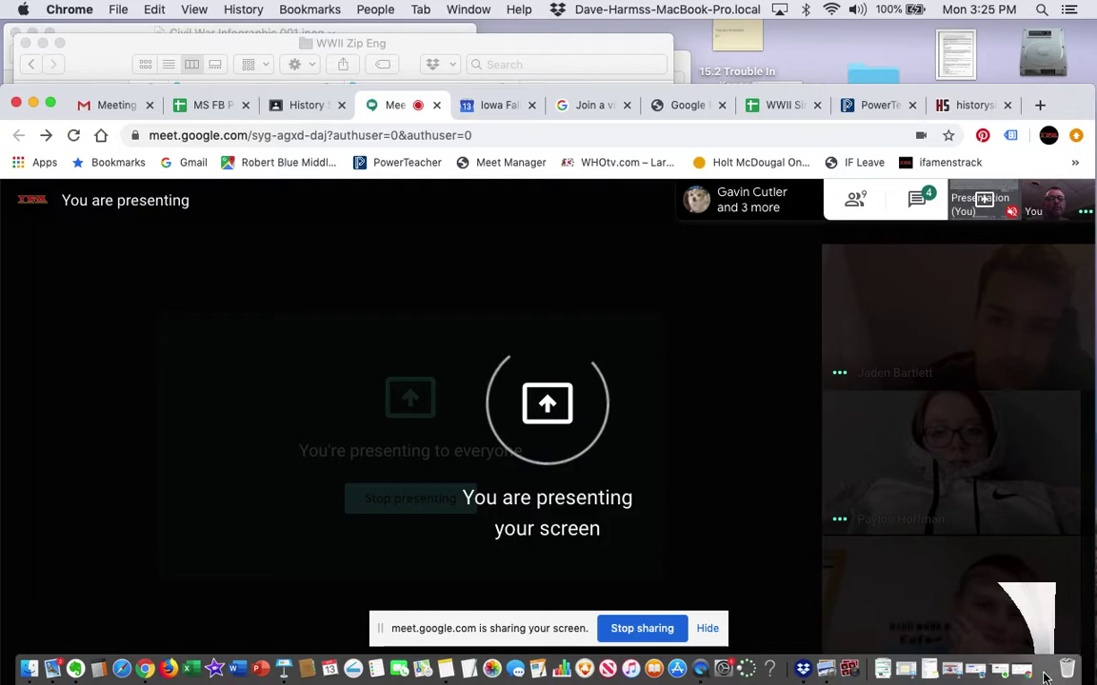
left_click(258, 56)
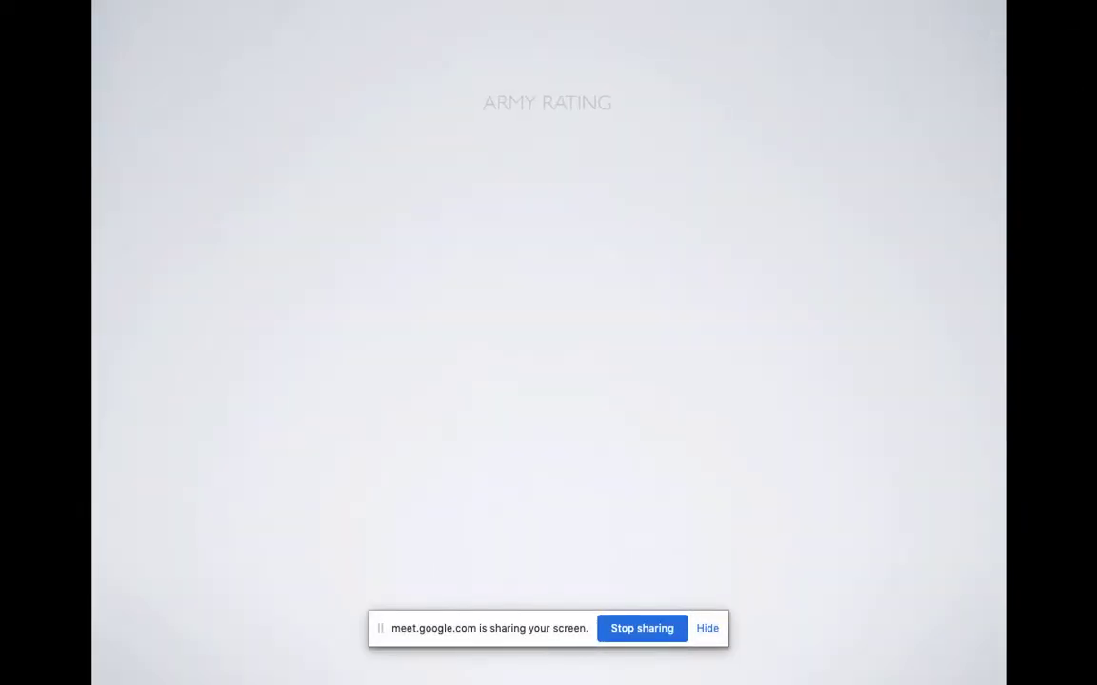
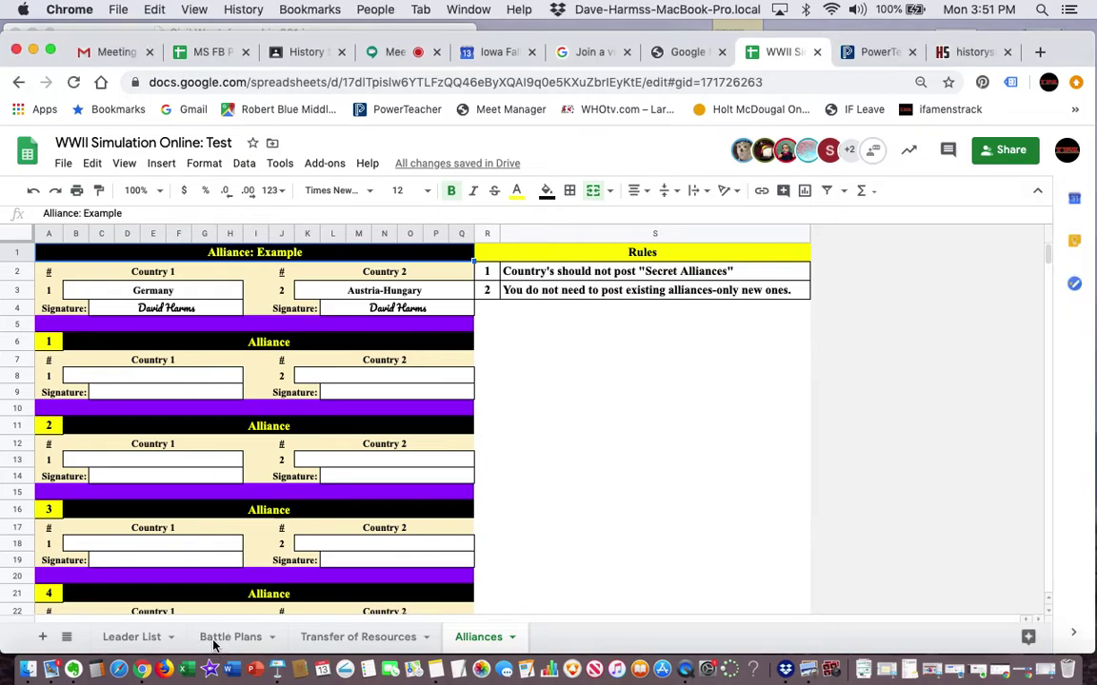
Examine the Battle Plan: Example for invading P1 Poland on the Battle Plans sheet, comparing it with the online battle map.
left_click(211, 642)
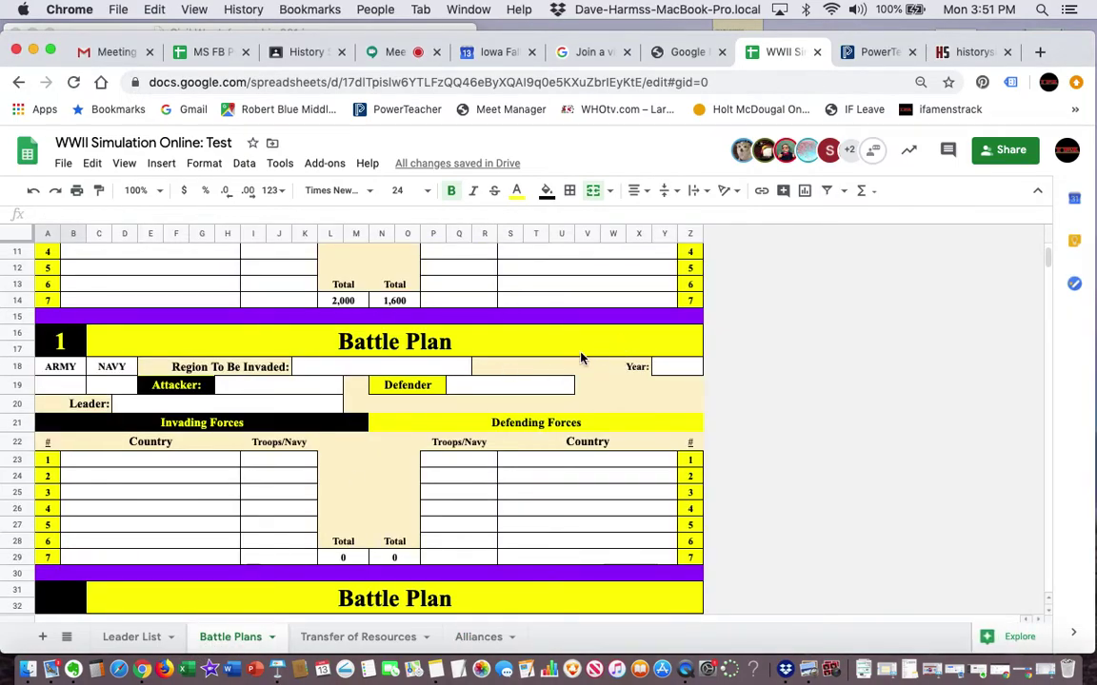
scroll(581, 358, "up", 5)
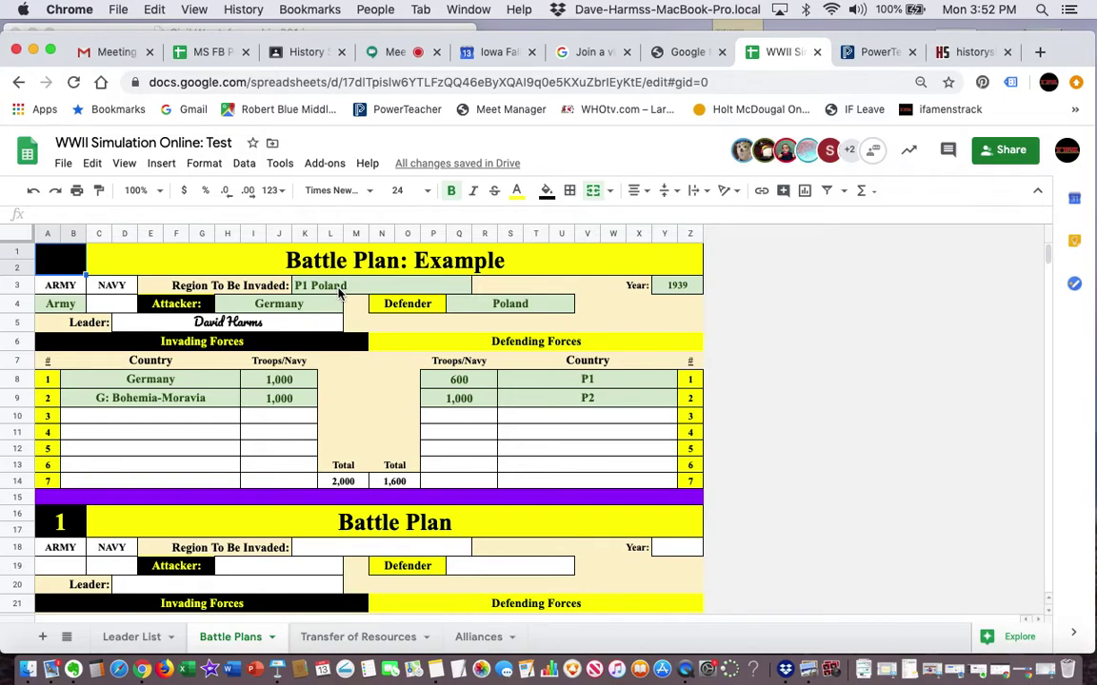
left_click(964, 51)
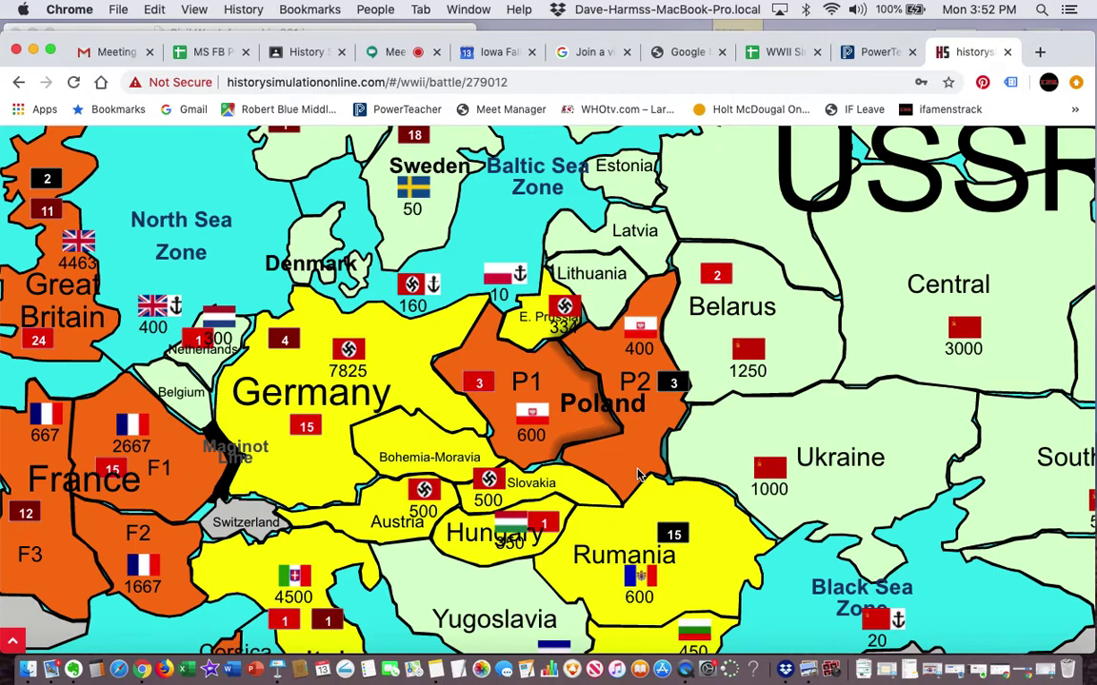
left_click(785, 53)
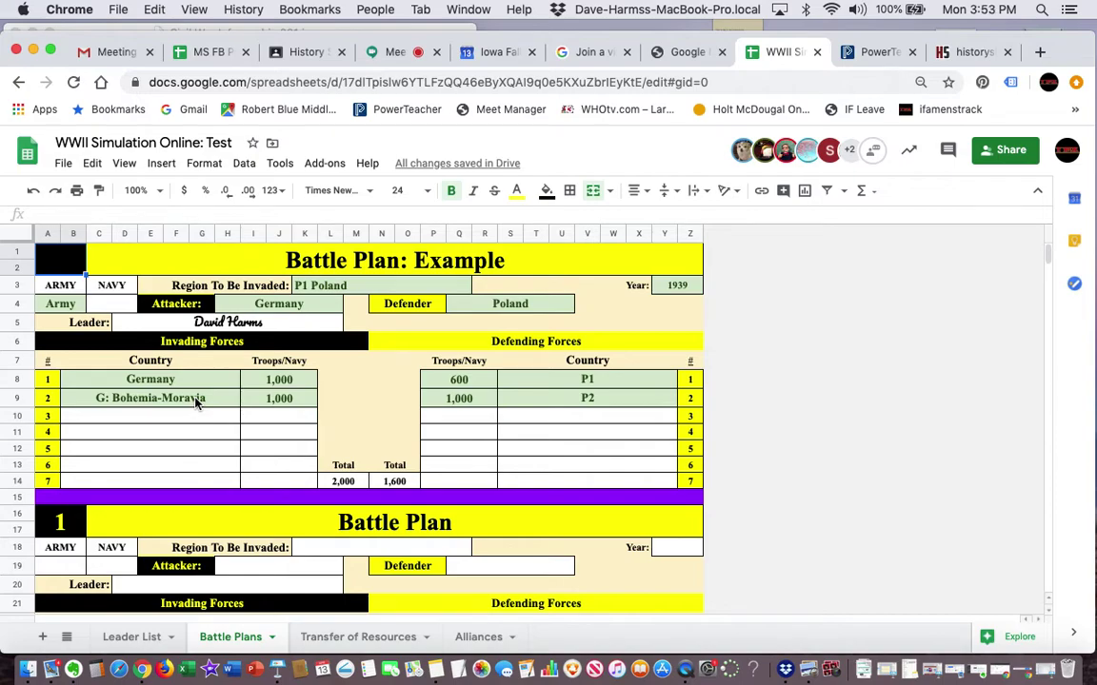
Set the defending troops for P2 to 400 in the example battle plan.
left_click(482, 401)
type("400")
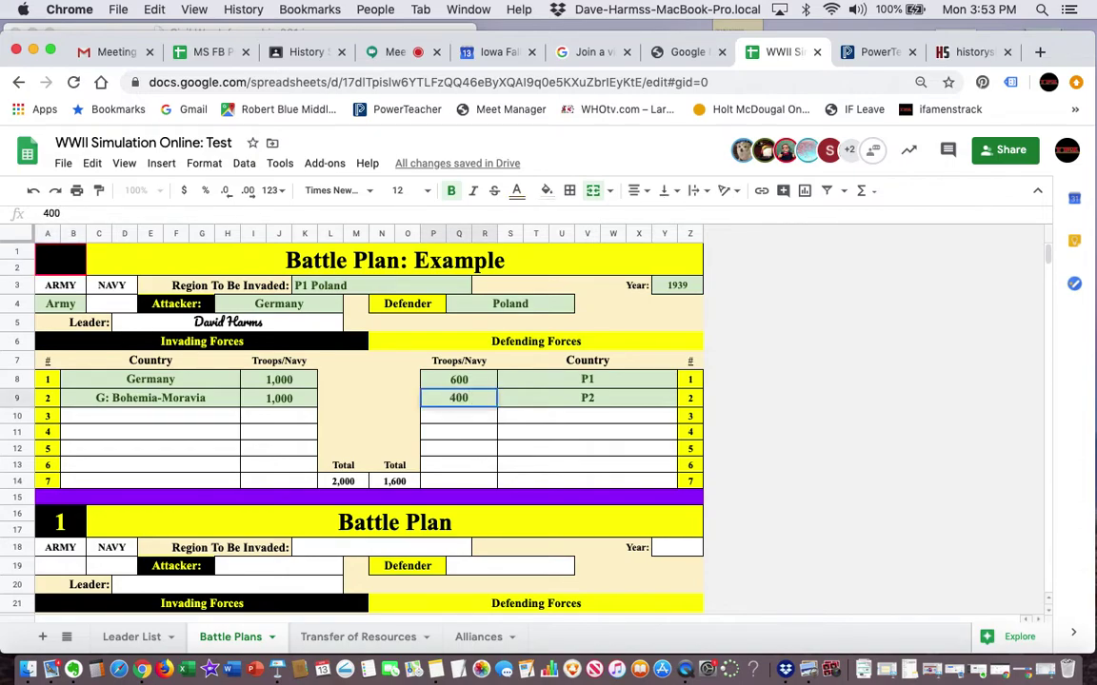
key("Return")
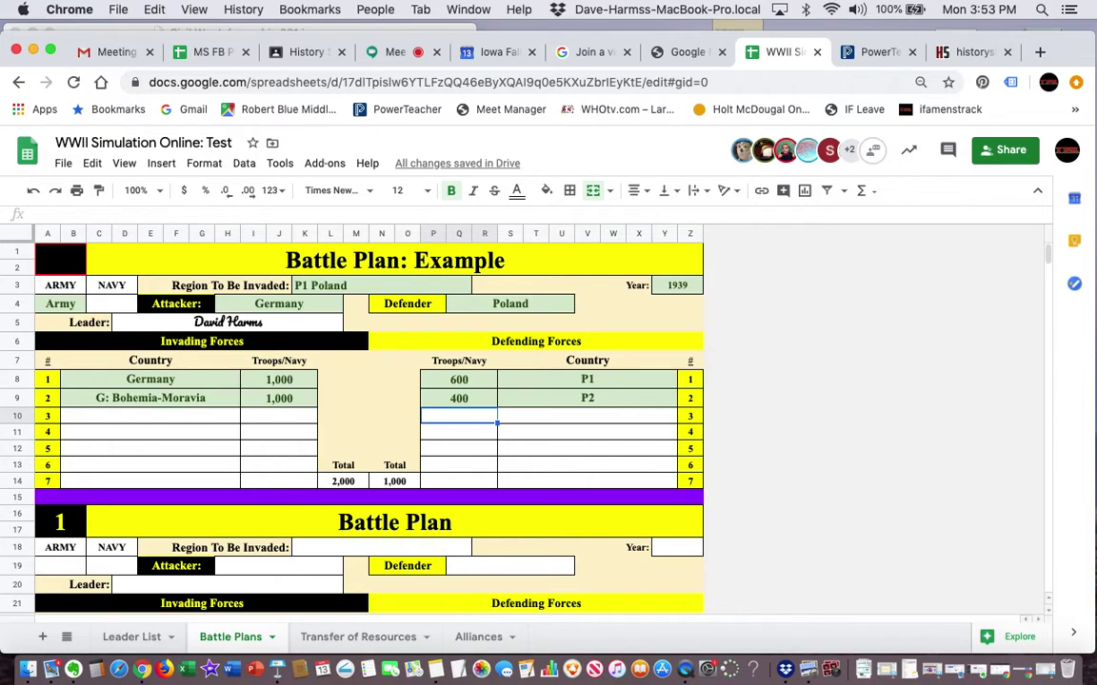
Review the blank Battle Plan 1 form below the example, and return to the example's invading and defending forces.
scroll(448, 524, "down", 3)
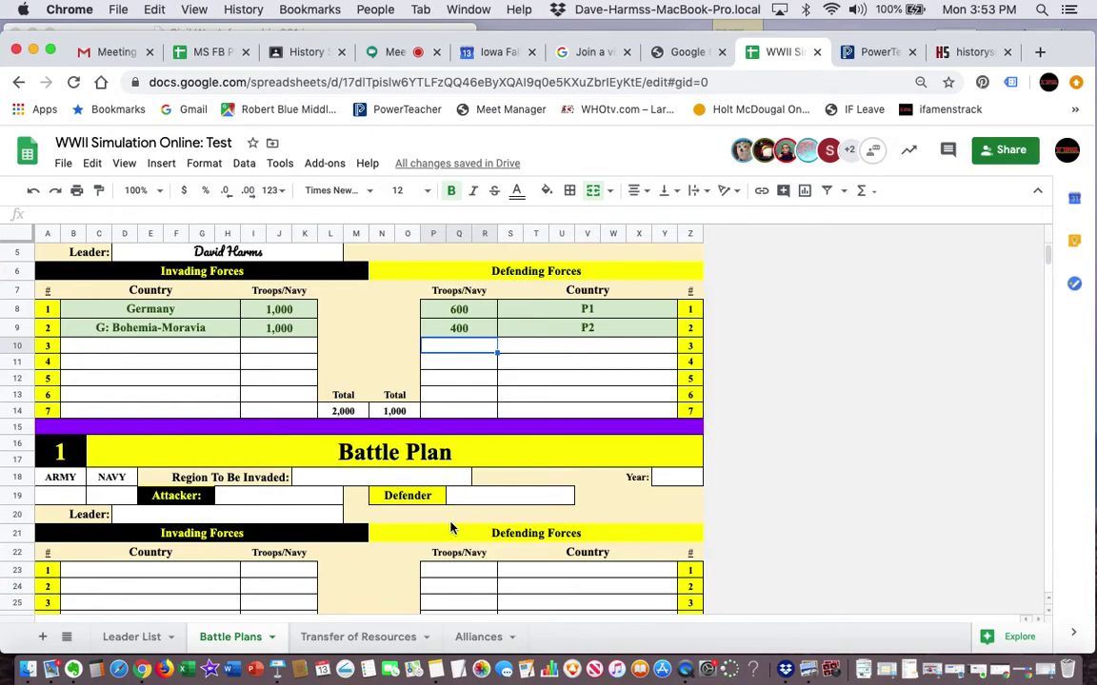
scroll(451, 527, "down", 3)
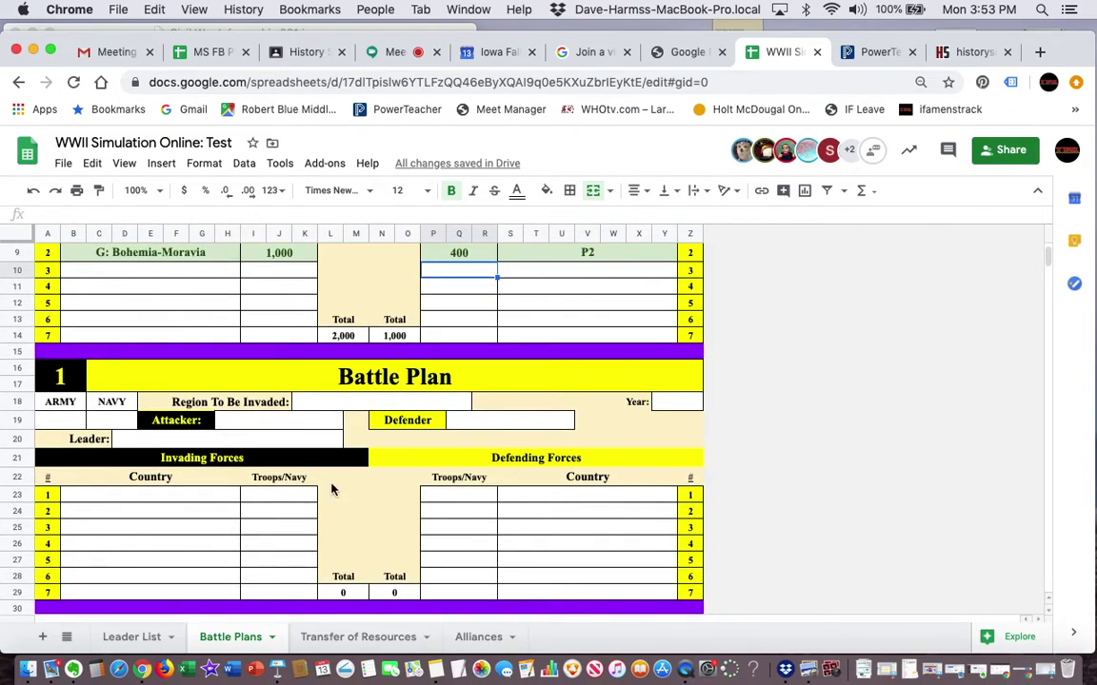
scroll(350, 381, "up", 4)
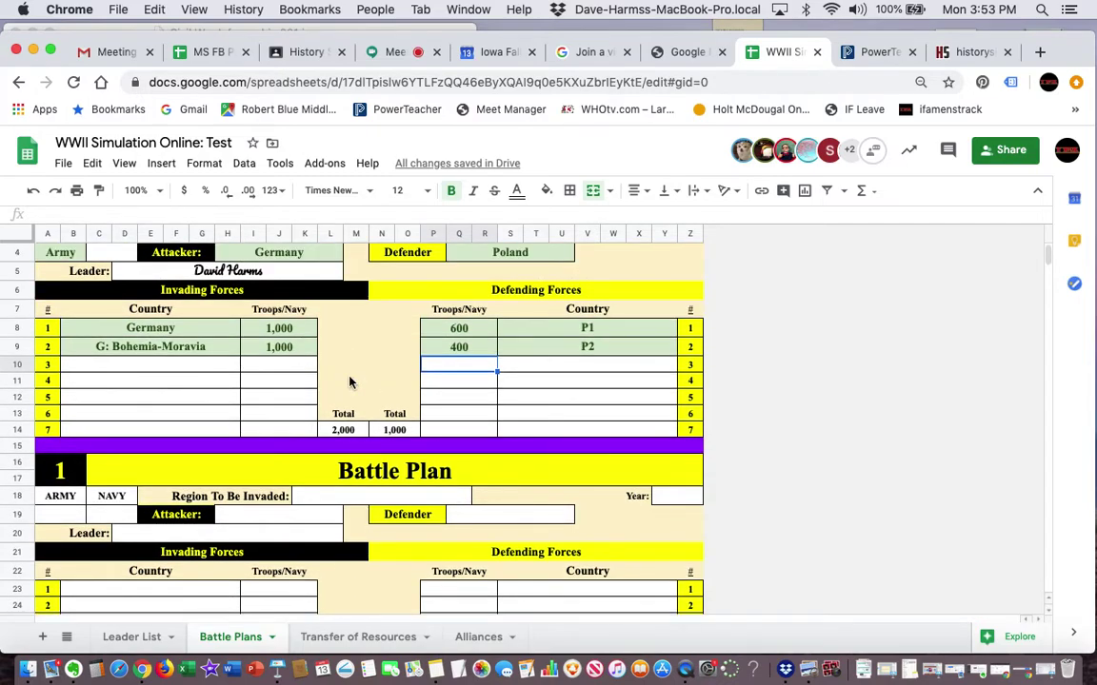
scroll(350, 381, "down", 2)
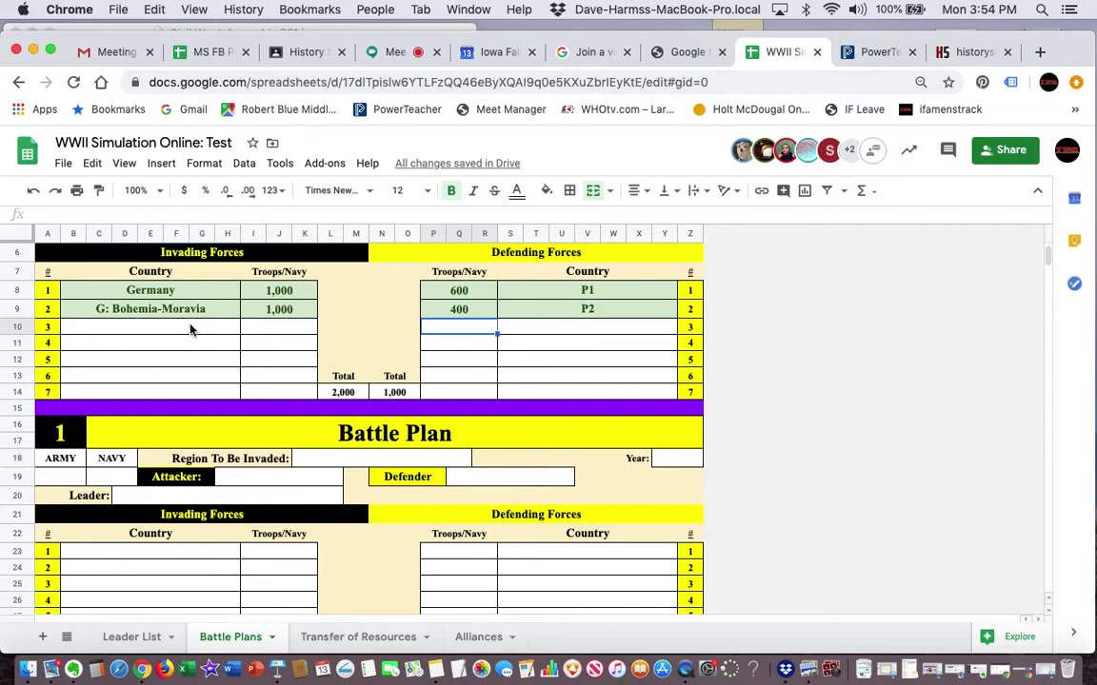
scroll(190, 326, "up", 3)
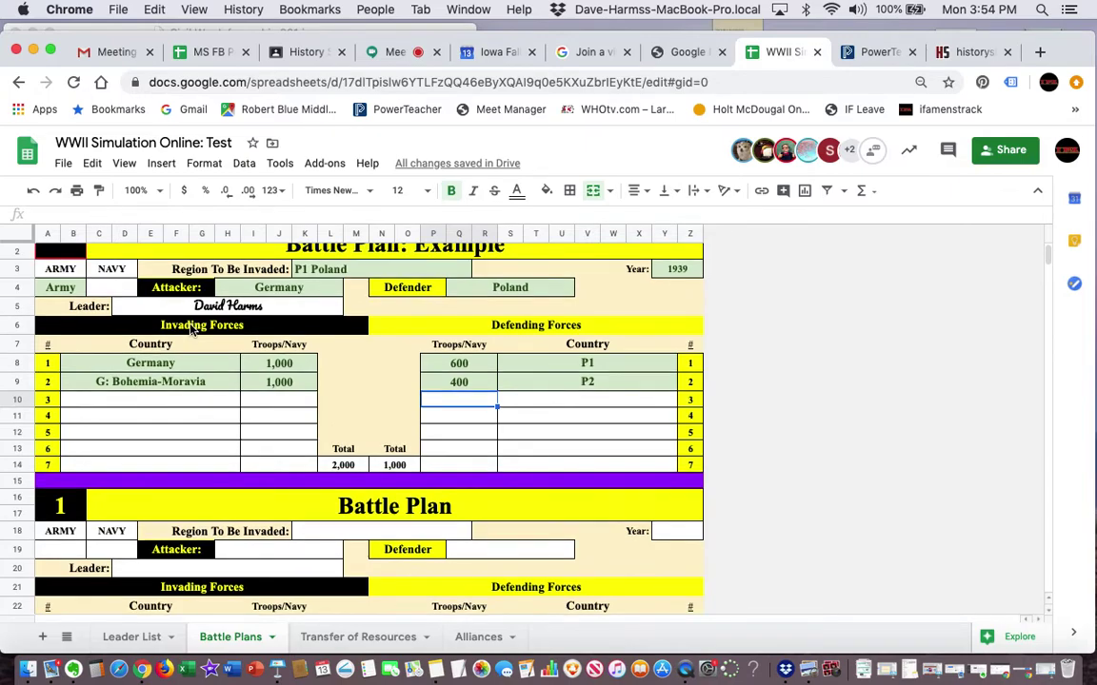
scroll(191, 327, "up", 1)
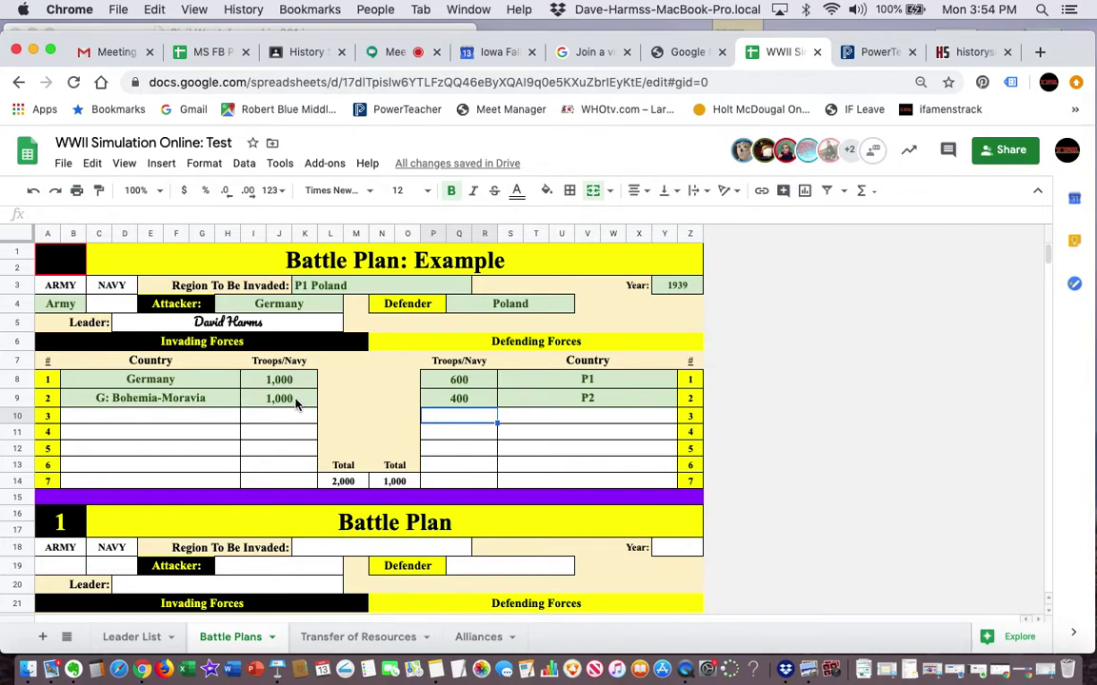
Switch to the online battle map and examine the territories and forces from Scandinavia through Germany and Poland to the Balkans.
left_click(967, 51)
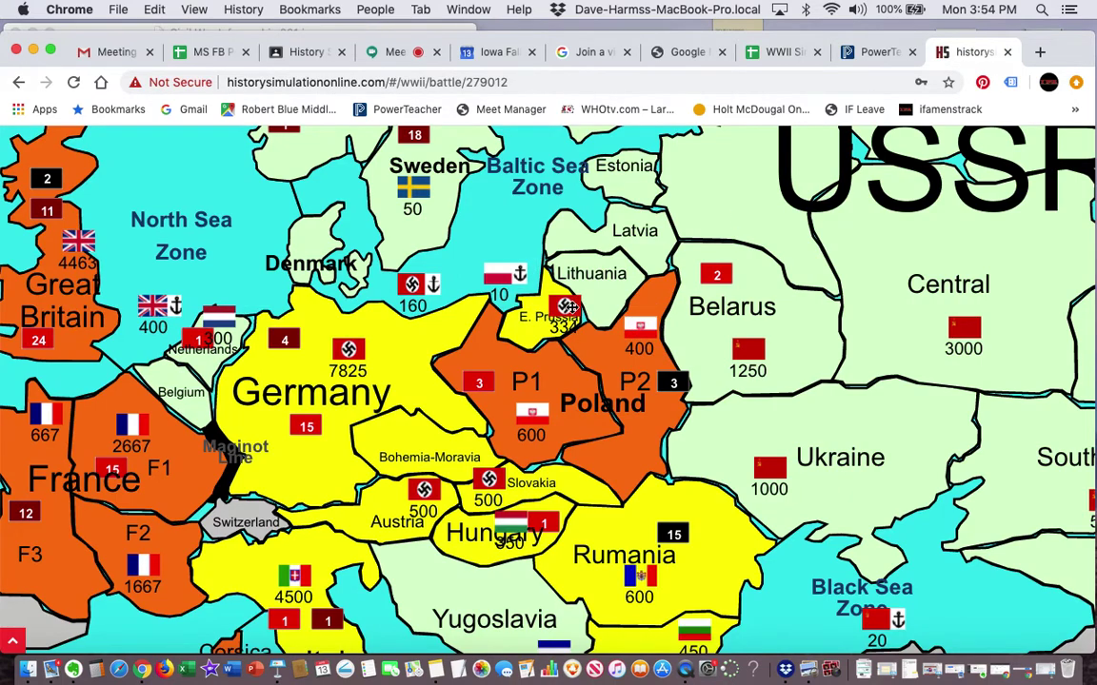
left_click(507, 378)
scroll(667, 314, "up", 5)
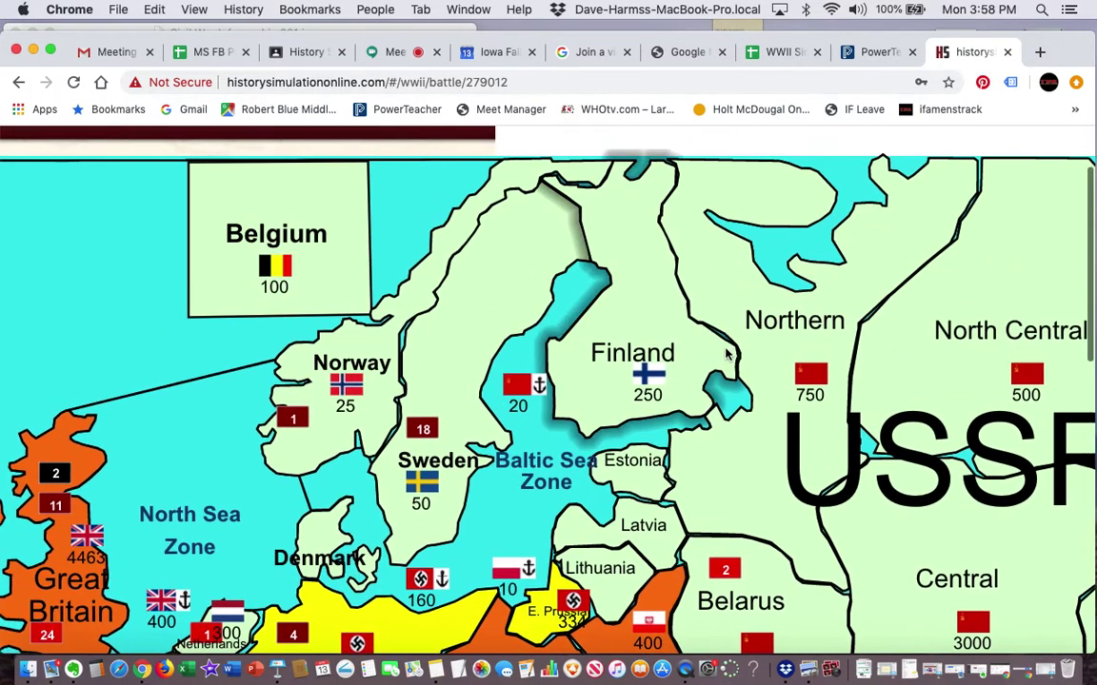
scroll(727, 354, "left", 5)
scroll(726, 354, "down", 4)
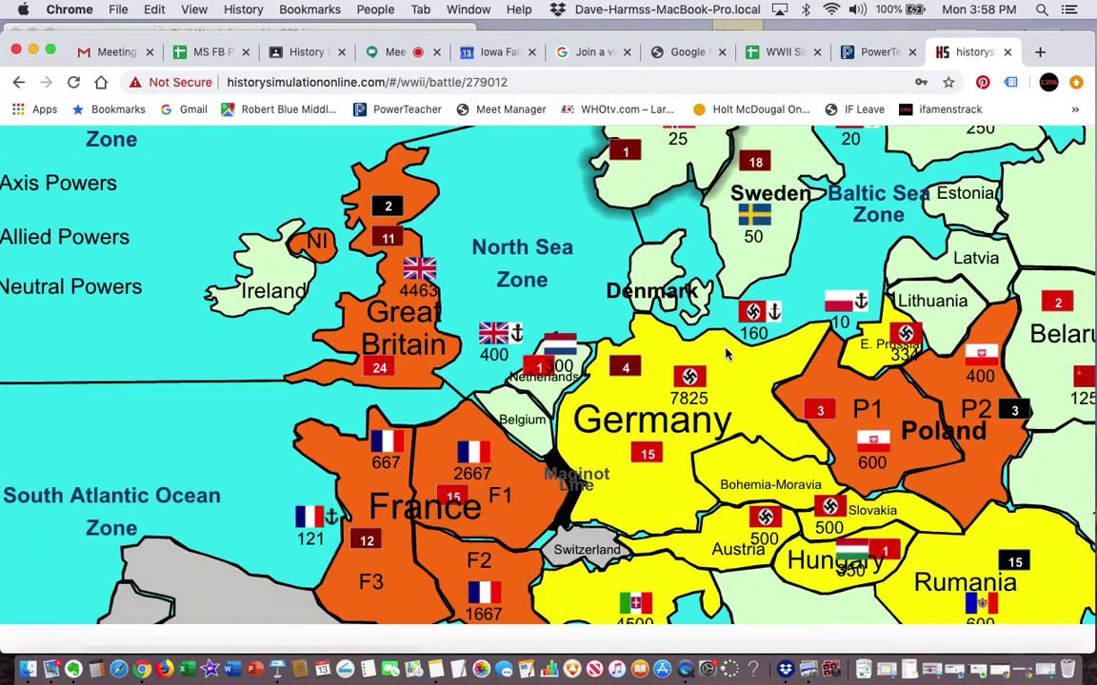
scroll(726, 354, "down", 4)
scroll(727, 354, "right", 5)
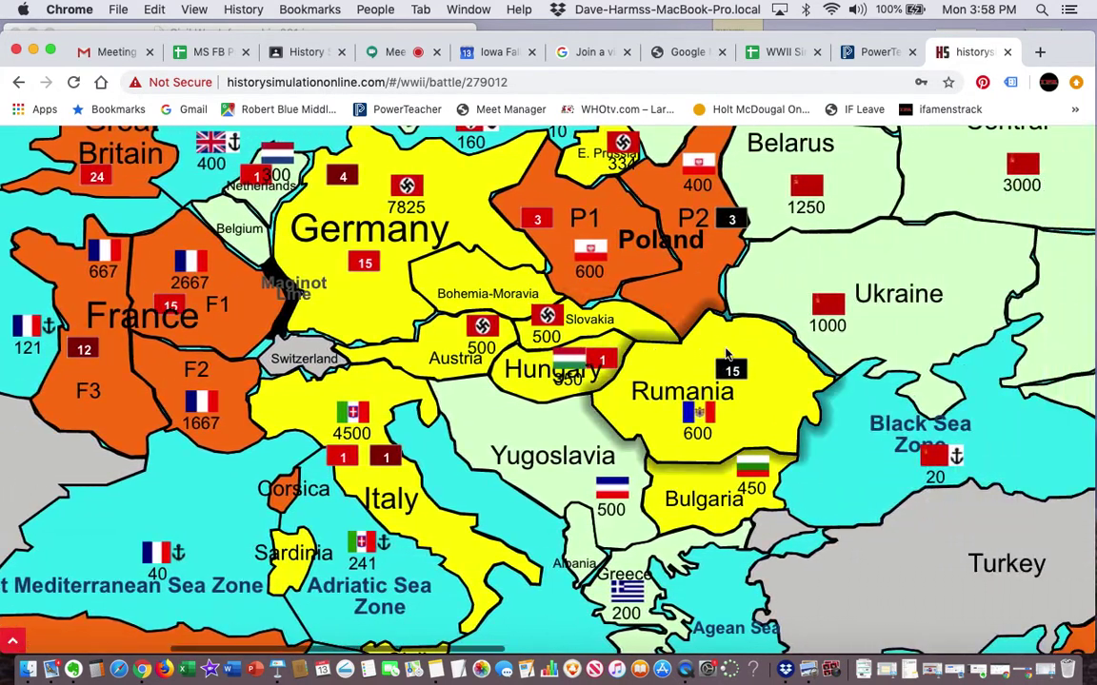
scroll(726, 354, "up", 1)
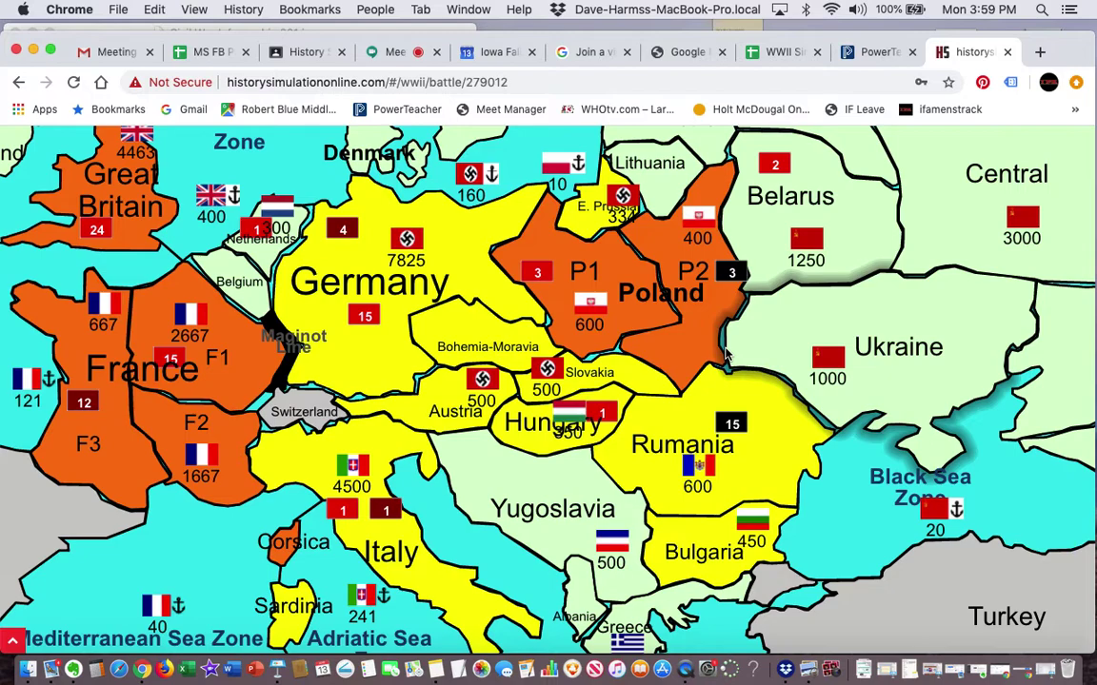
Move all 400 British naval units from the North Sea Zone to the South Atlantic Ocean Zone off the French coast.
scroll(725, 354, "left", 5)
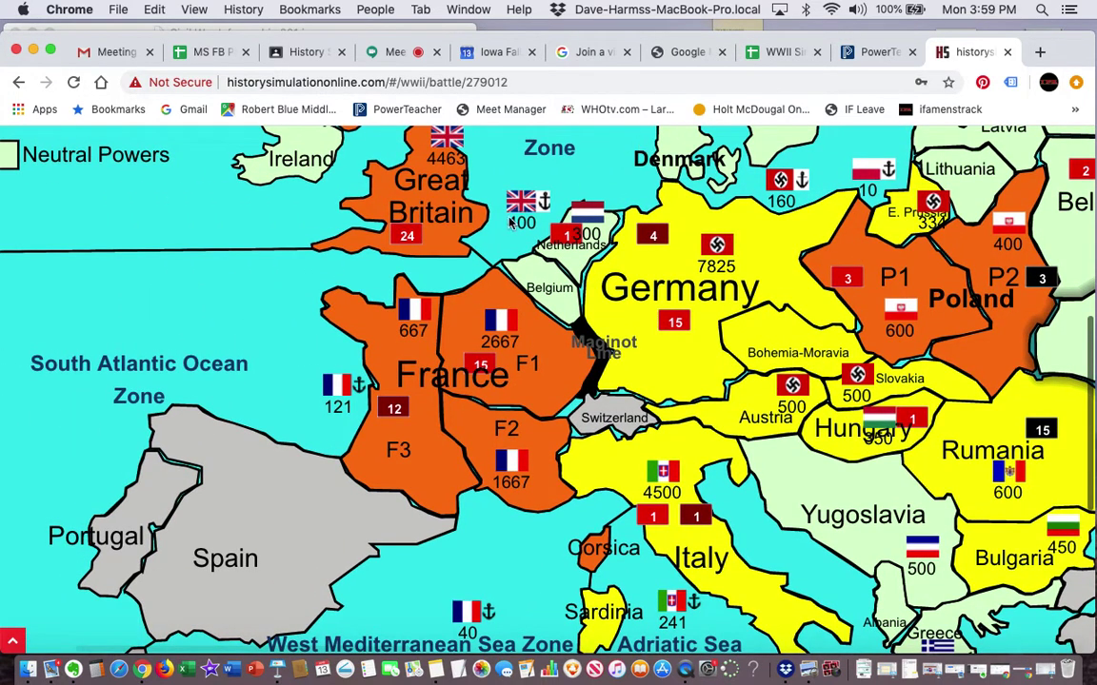
left_click(288, 294)
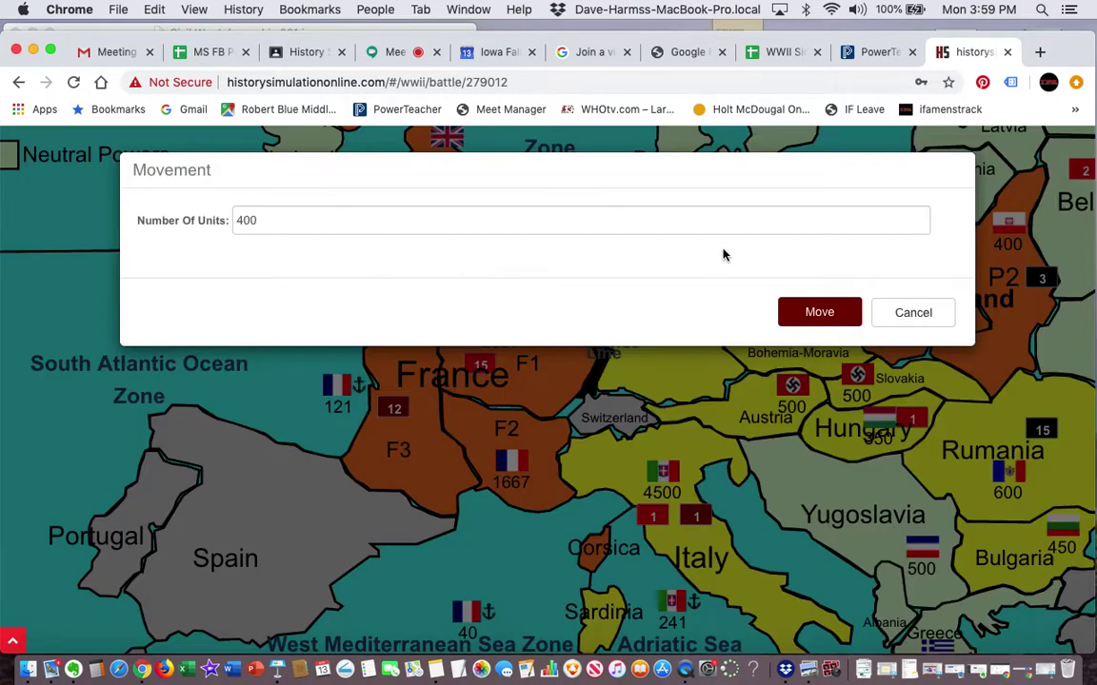
left_click(820, 314)
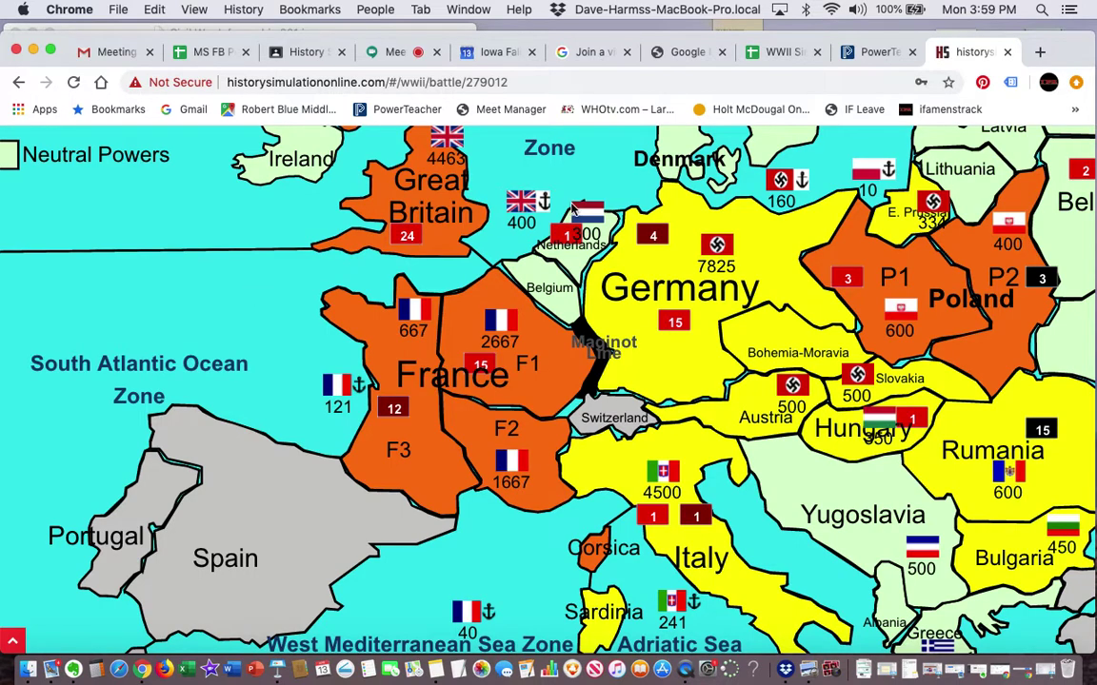
left_click_drag(524, 204, 283, 294)
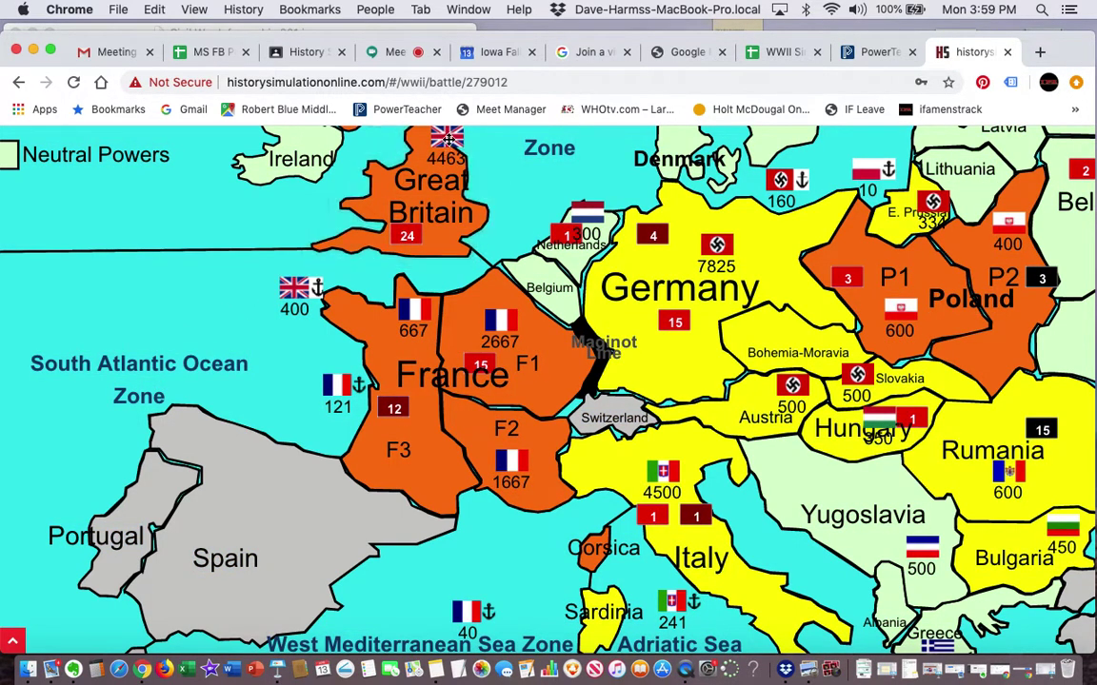
Try to move the 4463 British army units from Great Britain into France, and cancel the movement.
mouse_move(381, 329)
left_mouse_down()
mouse_move(481, 314)
mouse_move(419, 310)
mouse_move(376, 328)
mouse_move(382, 340)
left_mouse_up()
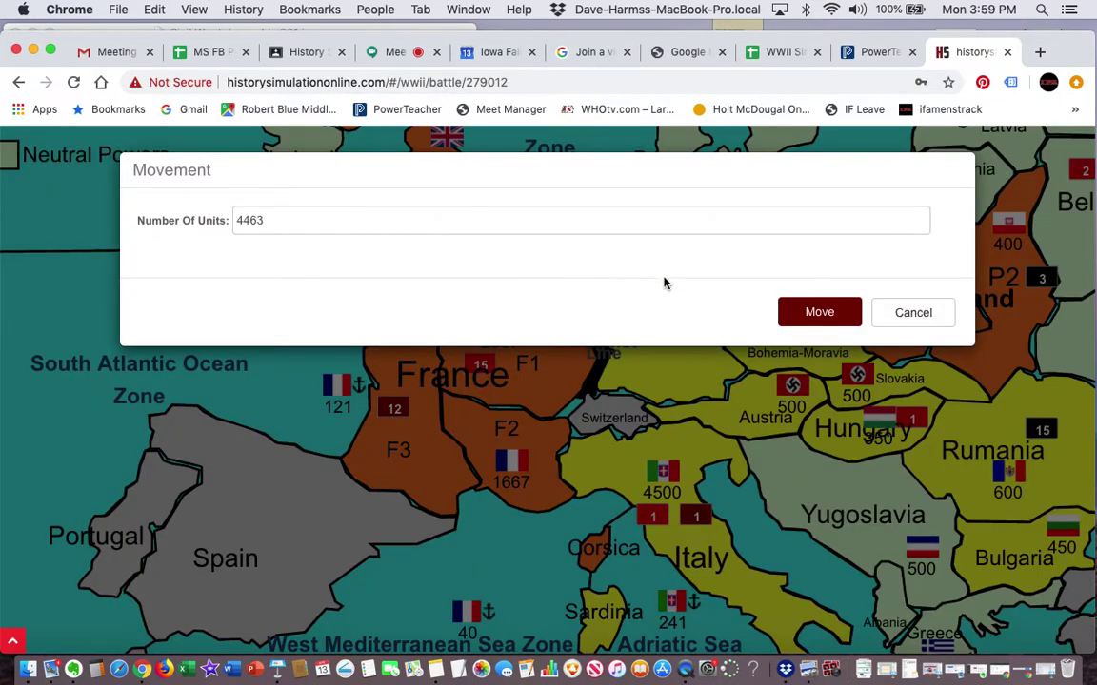
left_click(907, 314)
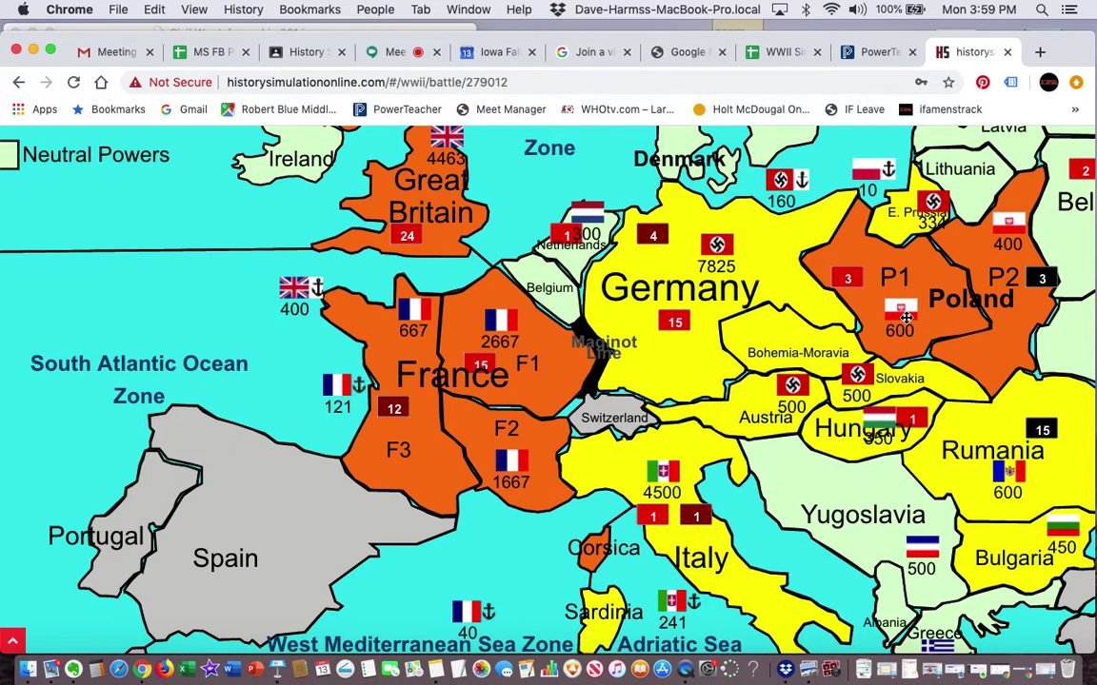
Examine the battle map from the Mediterranean, French North Africa and the resource legend up to the Eastern United States and northern Europe.
scroll(906, 317, "down", 3)
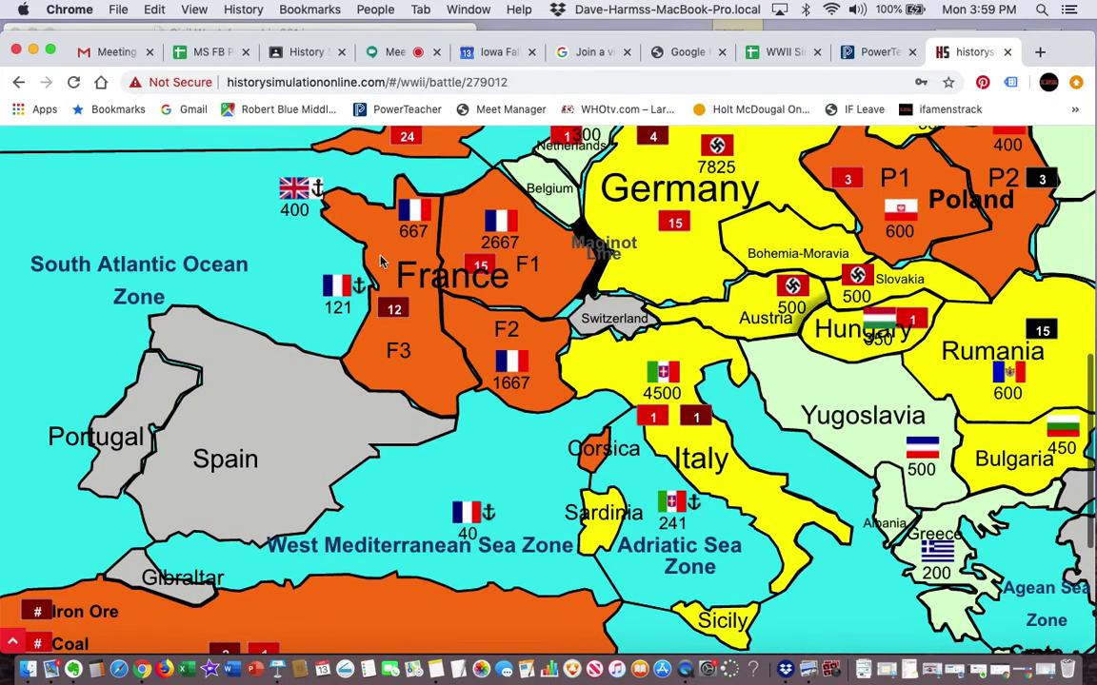
left_click(883, 143)
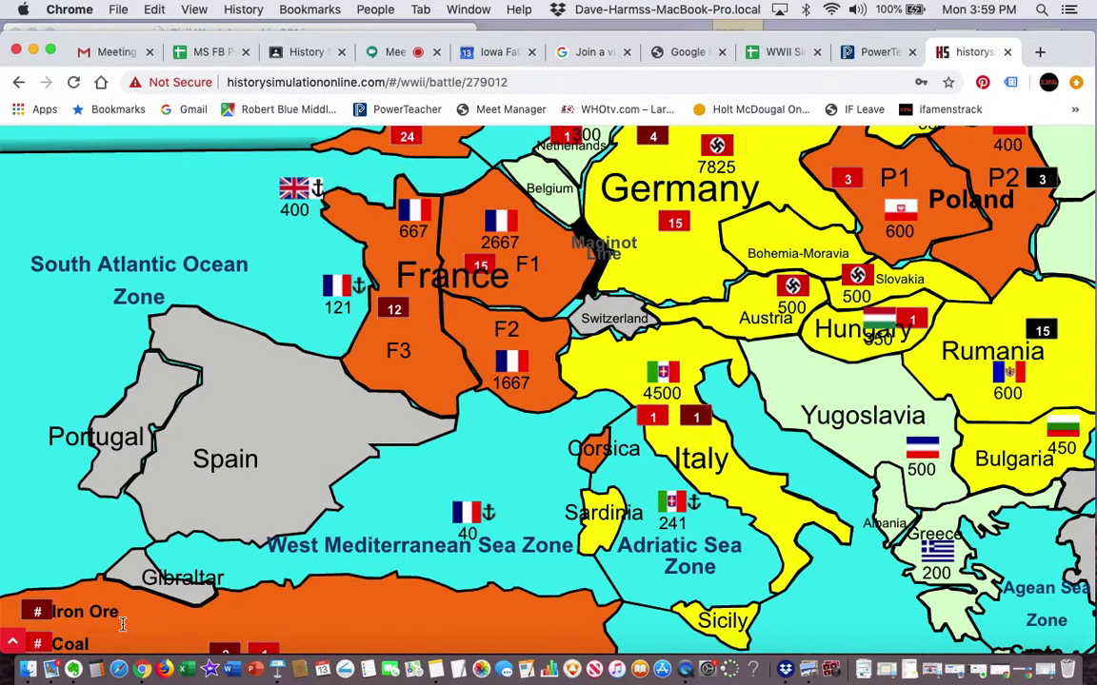
scroll(29, 551, "down", 5)
left_click(201, 519)
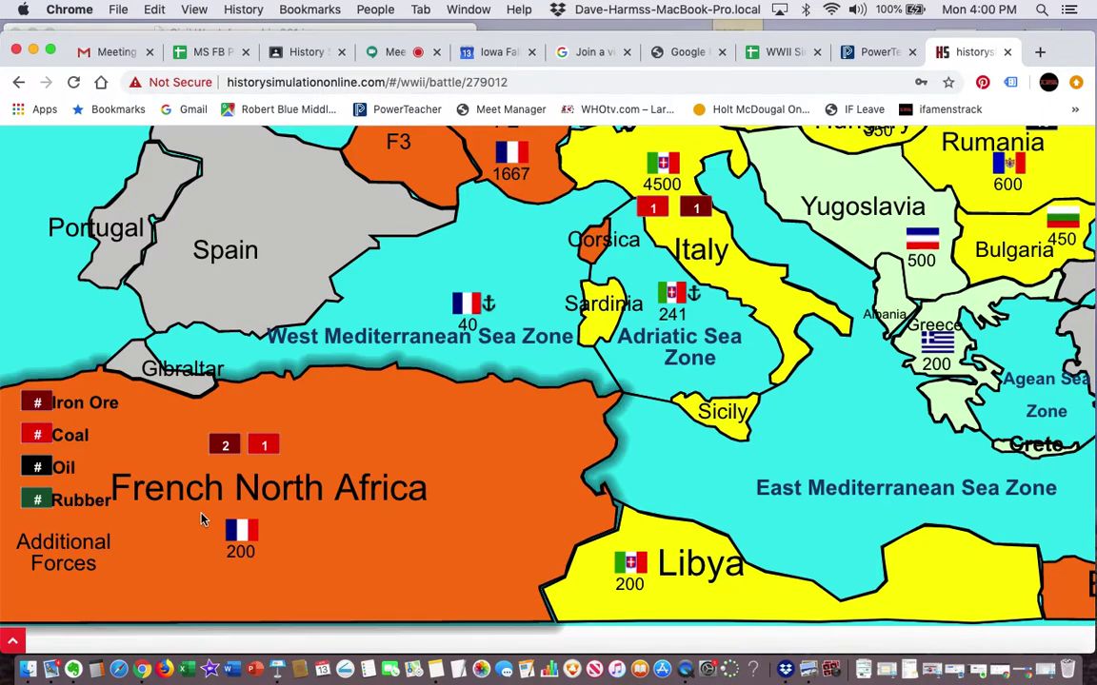
scroll(201, 519, "up", 10)
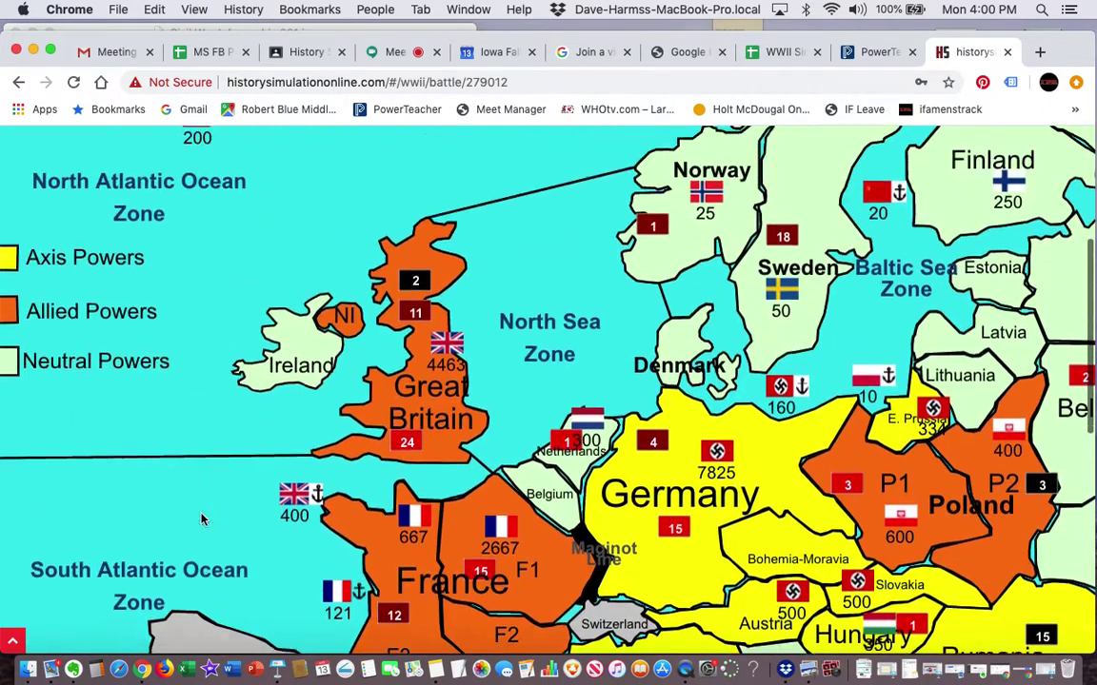
scroll(201, 518, "up", 5)
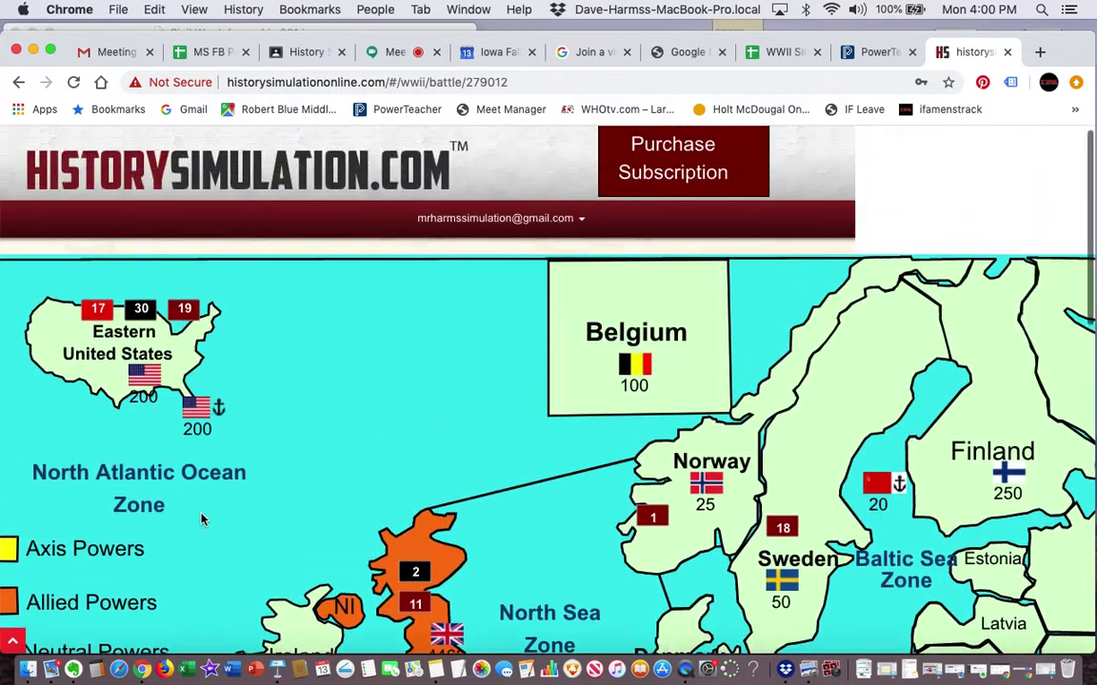
scroll(201, 519, "down", 5)
scroll(201, 519, "down", 2)
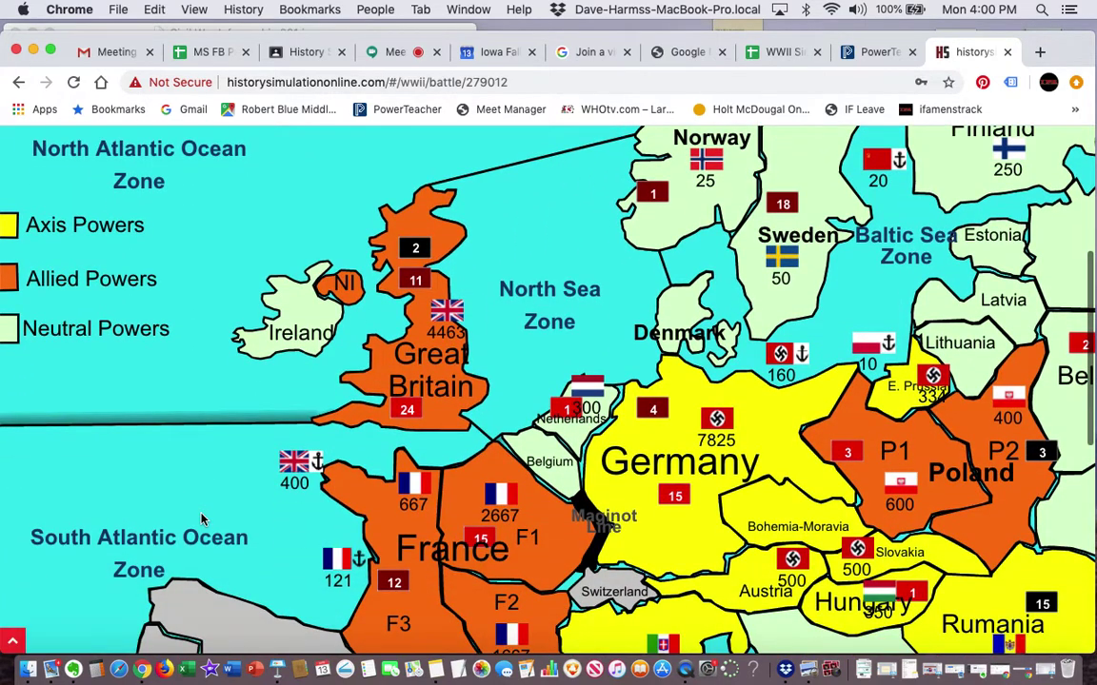